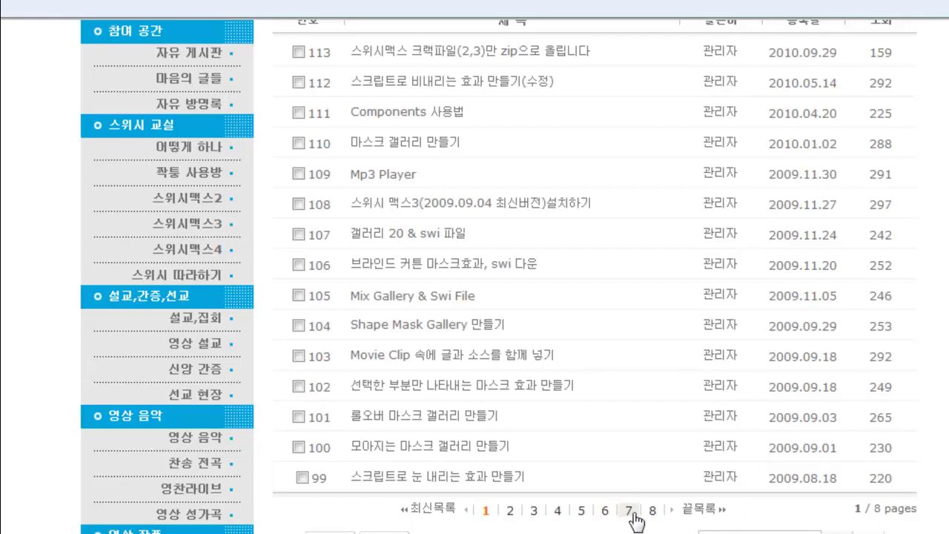
Download SB_Tools.zip from the "SB_Tools 다운받기" post on page 7 of the 스위시맥스2 board.
left_click(629, 511)
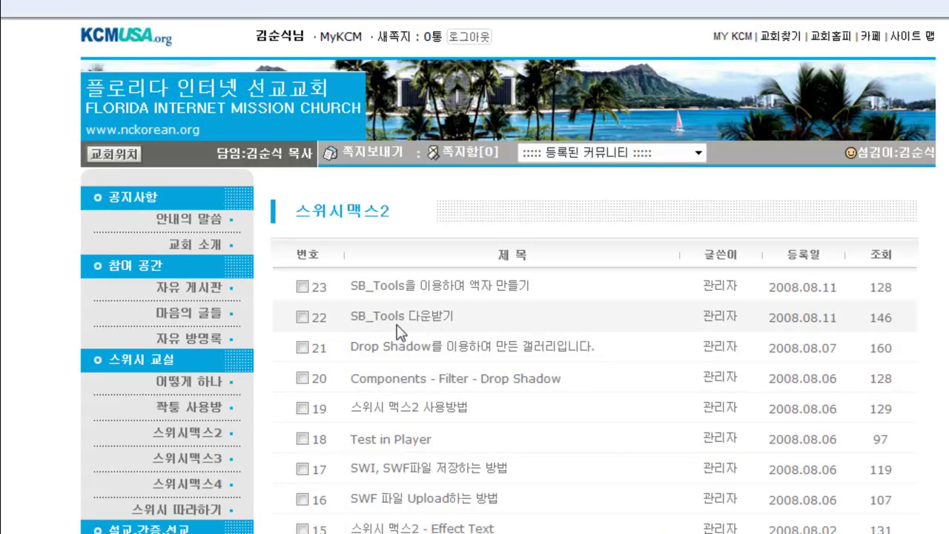
left_click(434, 317)
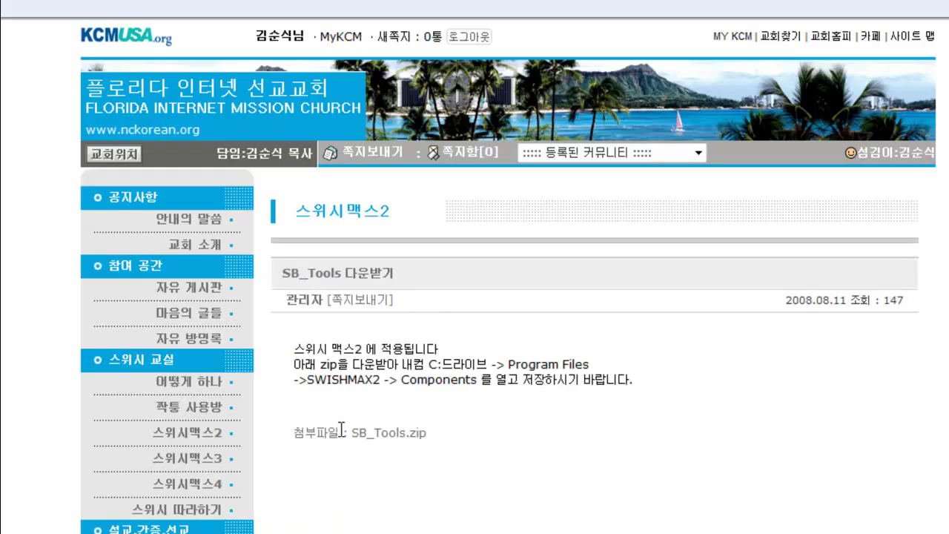
left_click(404, 439)
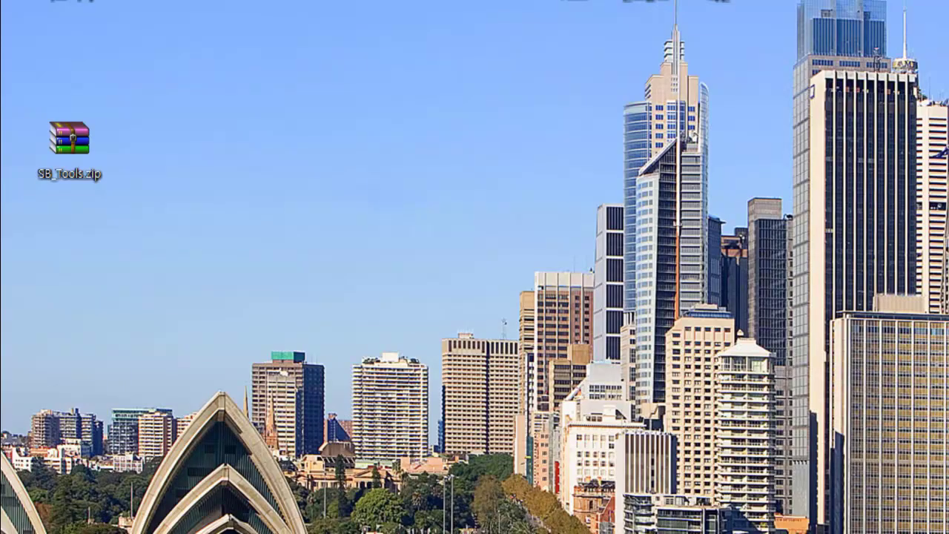
Extract SB_Tools.zip on the desktop into an SB_Tools folder, replacing all existing files.
right_click(80, 146)
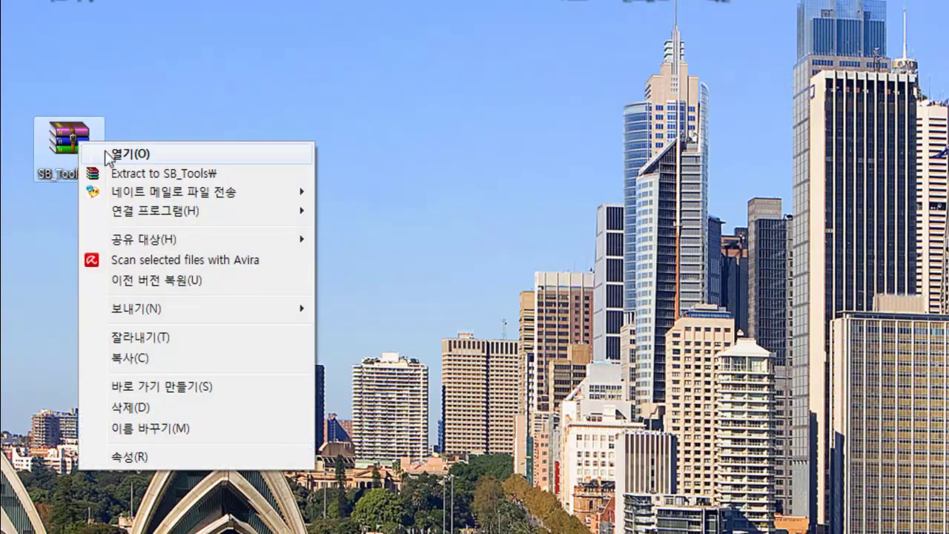
left_click(170, 175)
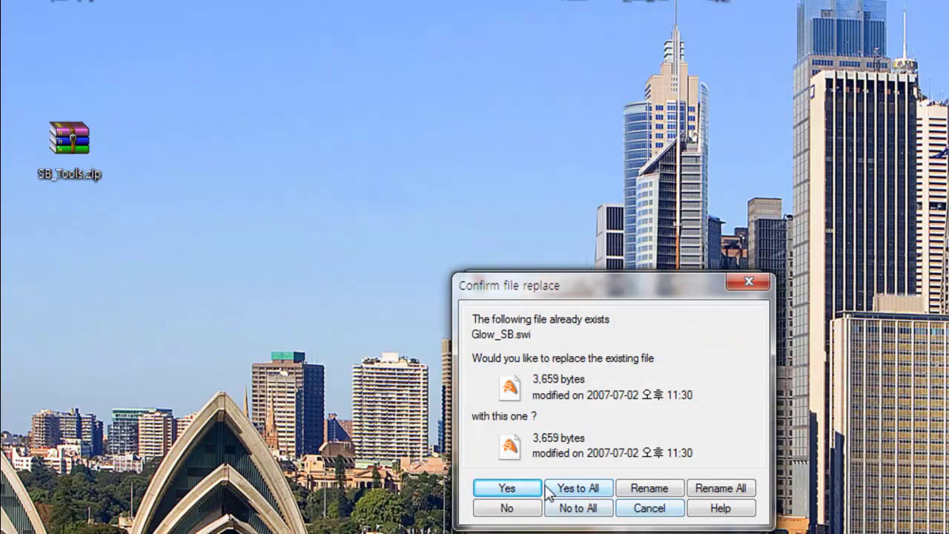
left_click(576, 491)
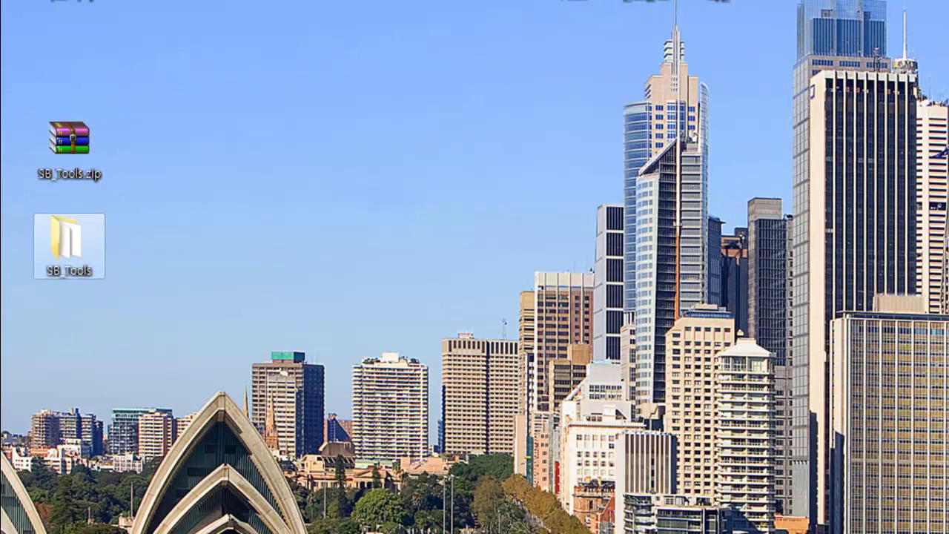
Move the desktop SB_Tools folder into C:\Program Files (x86)\SWiSH Max4\Components, check the files inside it and close the file window.
key("super")
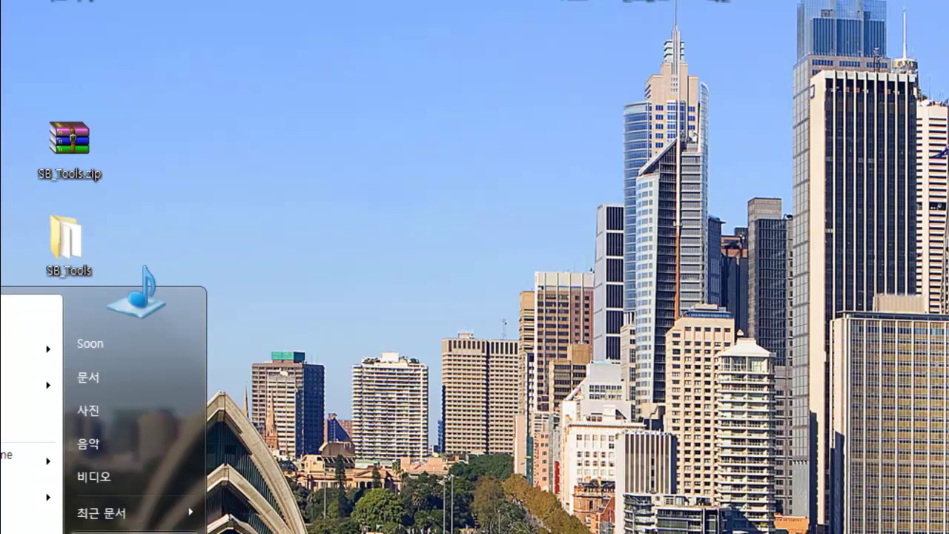
key("Escape")
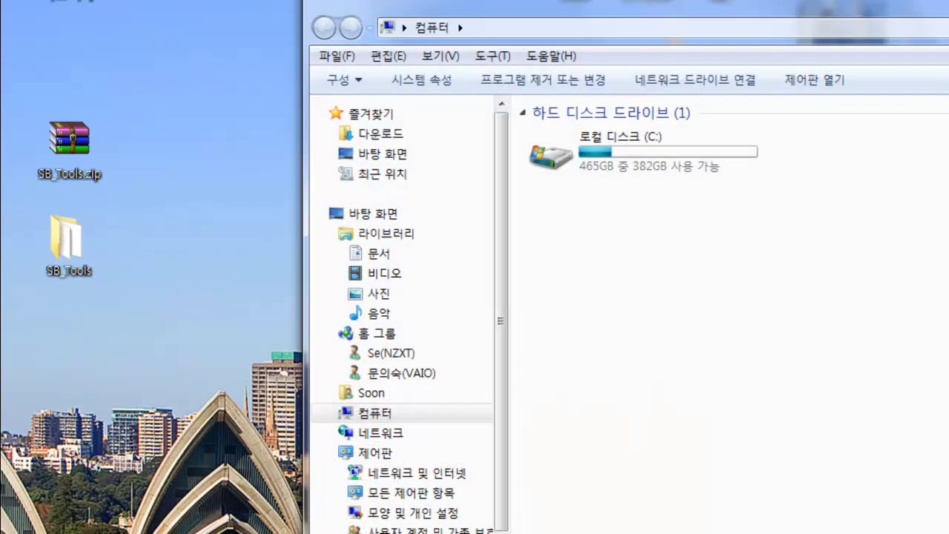
left_click(556, 161)
double_click(556, 164)
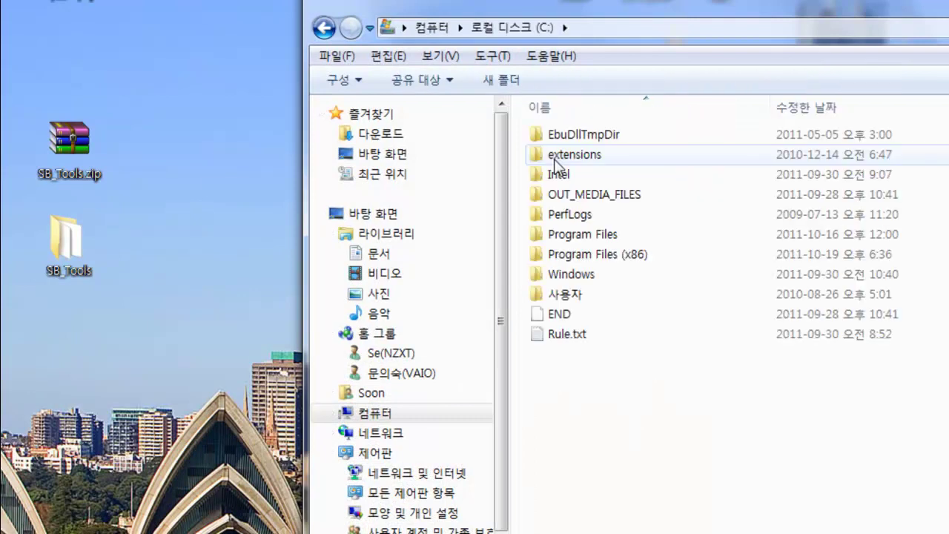
double_click(606, 261)
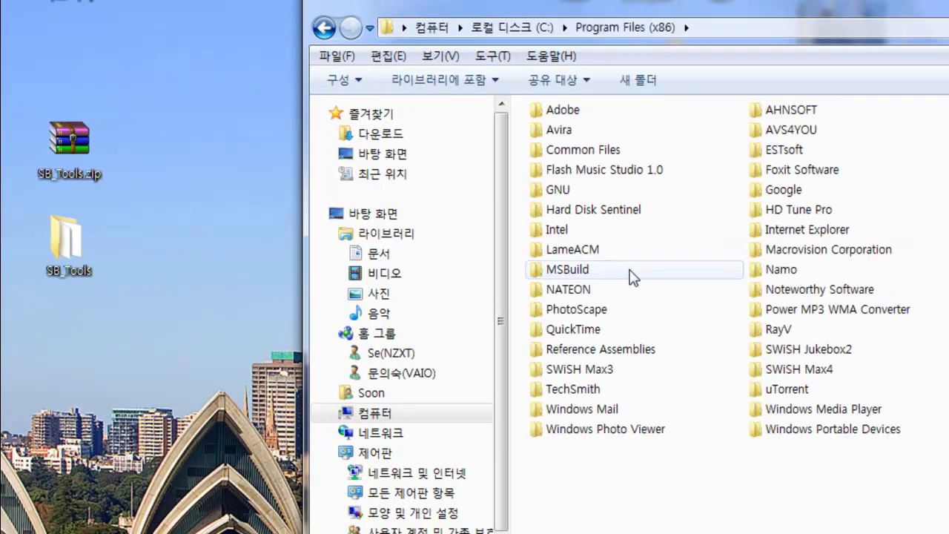
double_click(800, 369)
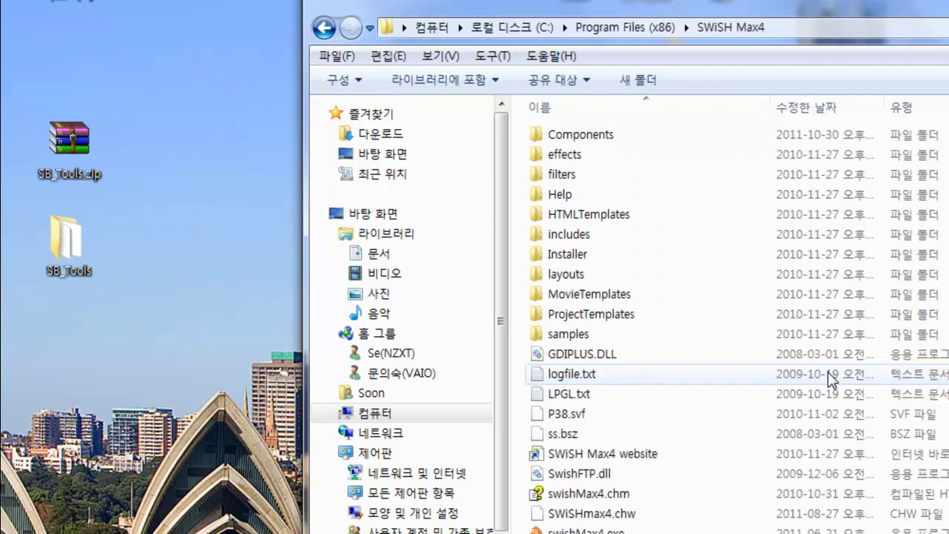
double_click(581, 141)
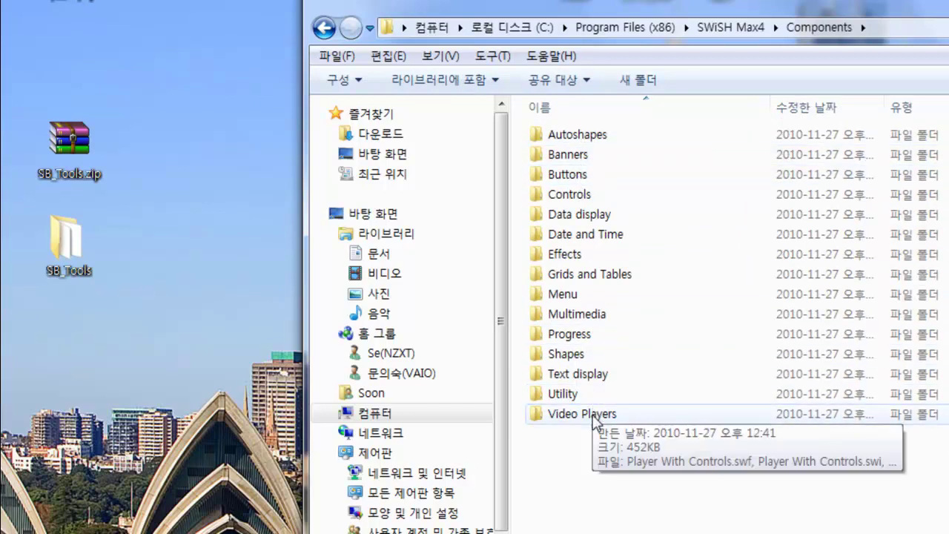
left_click_drag(68, 247, 579, 478)
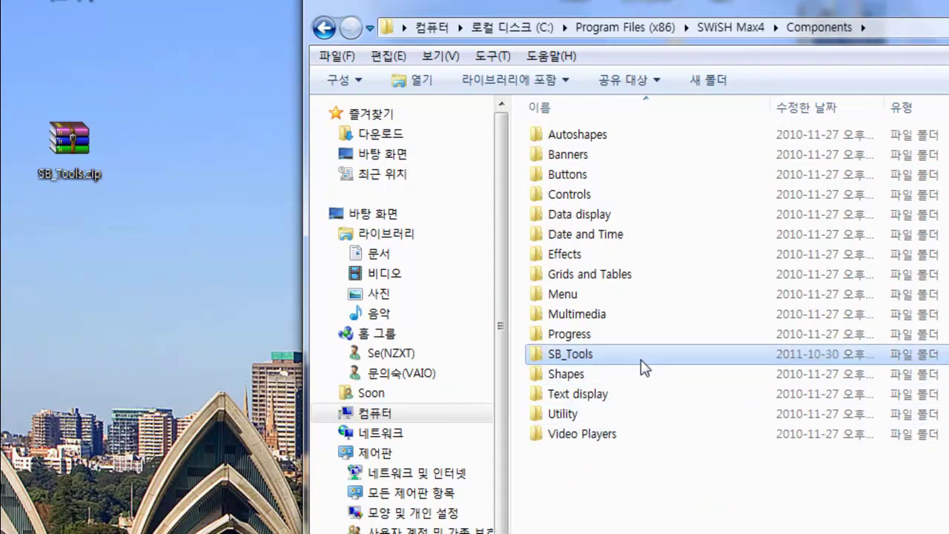
double_click(538, 356)
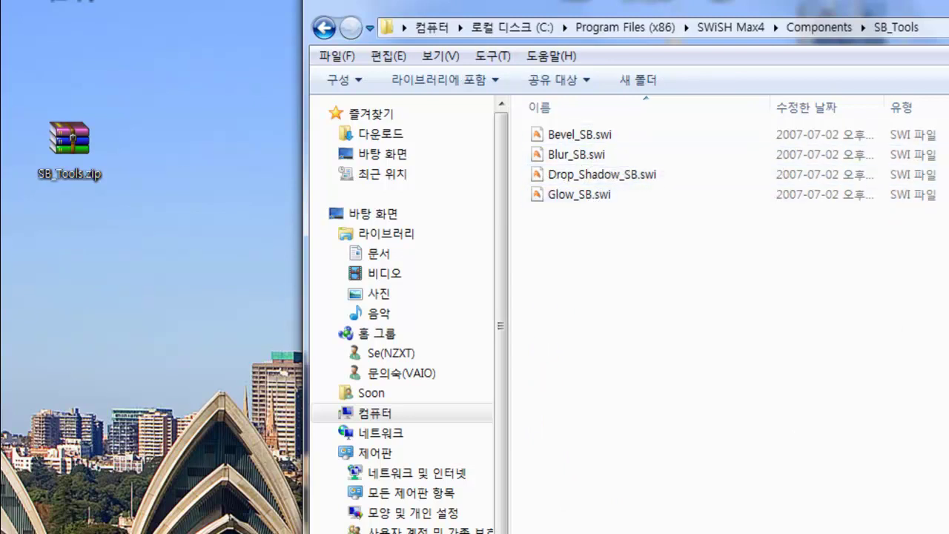
key("alt+F4")
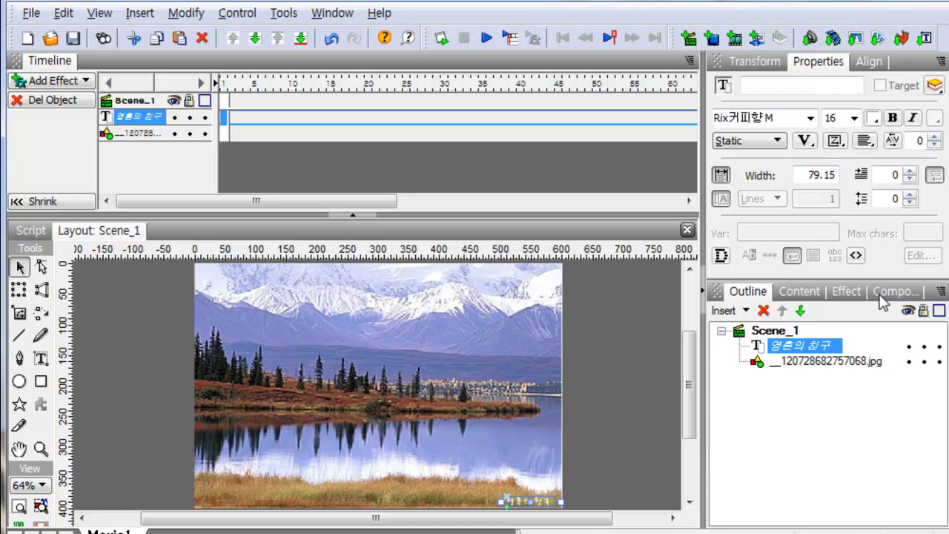
In SWiSH Max4, hide and show the Components panel again, and enlarge its component list.
left_click(335, 16)
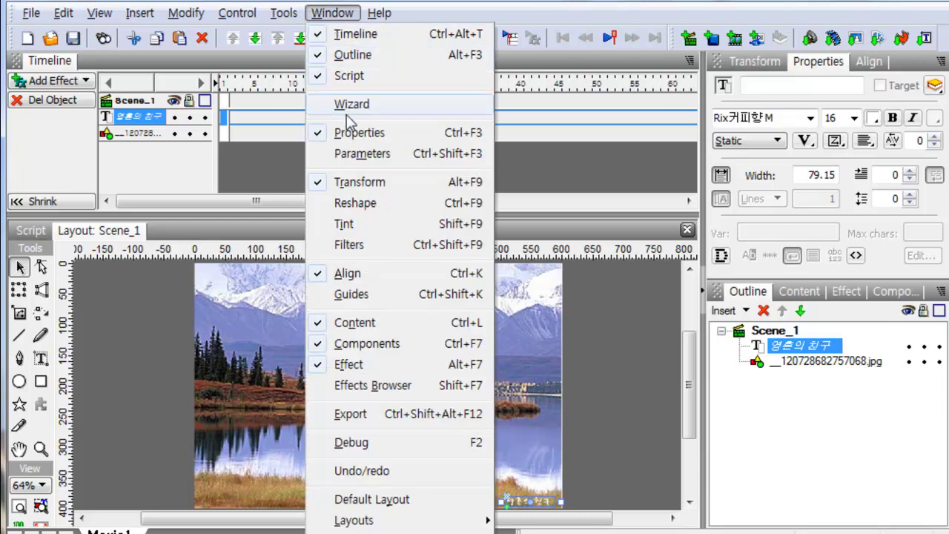
left_click(341, 346)
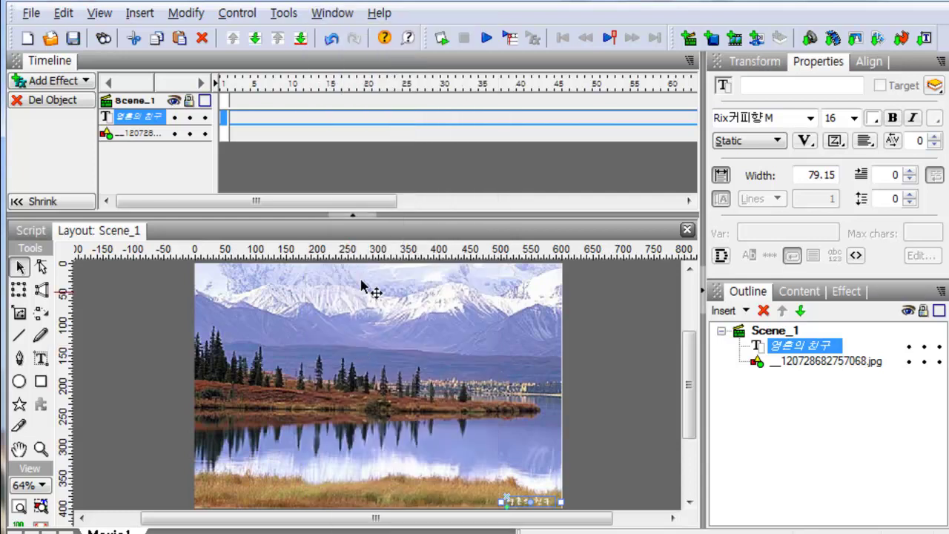
left_click(332, 12)
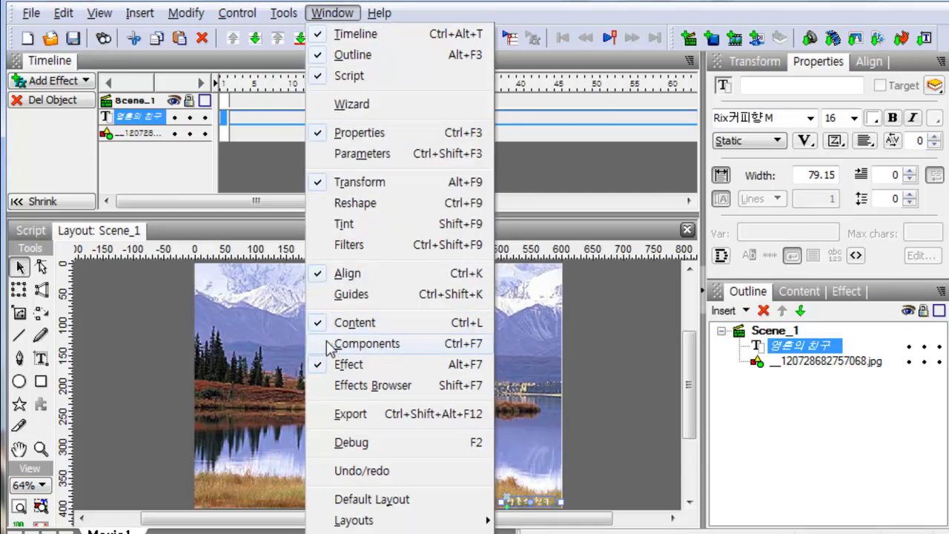
left_click(350, 343)
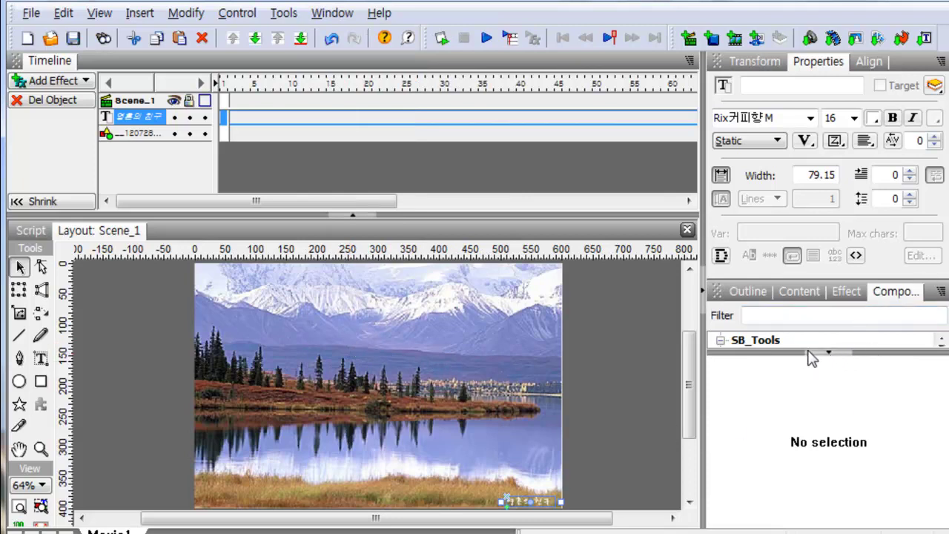
left_click_drag(867, 348, 909, 522)
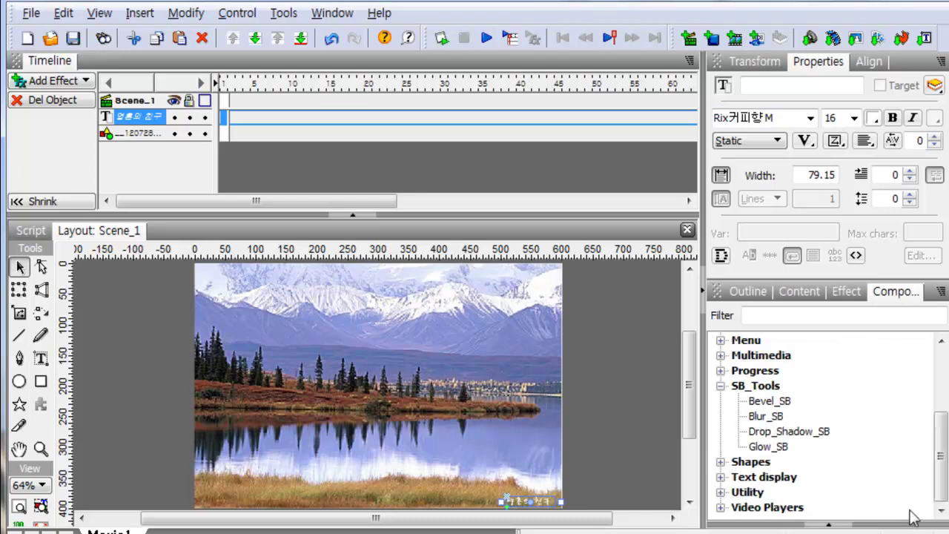
Place the Glow_SB component from SB_Tools on the scene over the mountains and accept updating the movie's settings to SWF8.
left_click(721, 387)
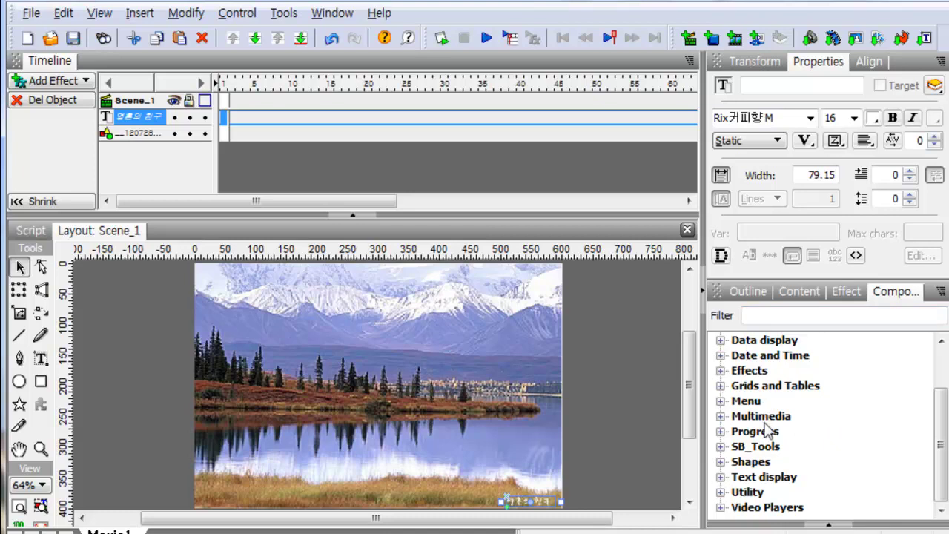
left_click(721, 447)
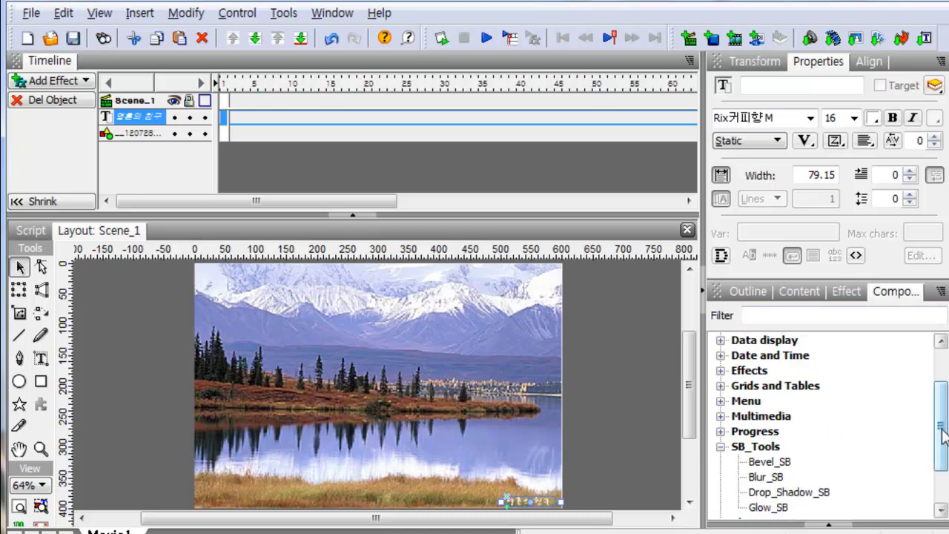
scroll(941, 434, "down", 2)
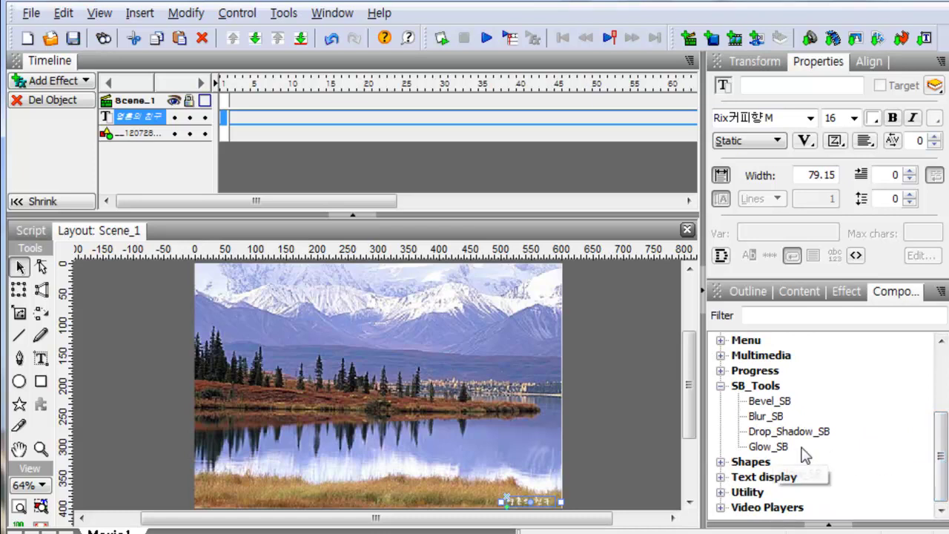
left_click_drag(771, 449, 715, 434)
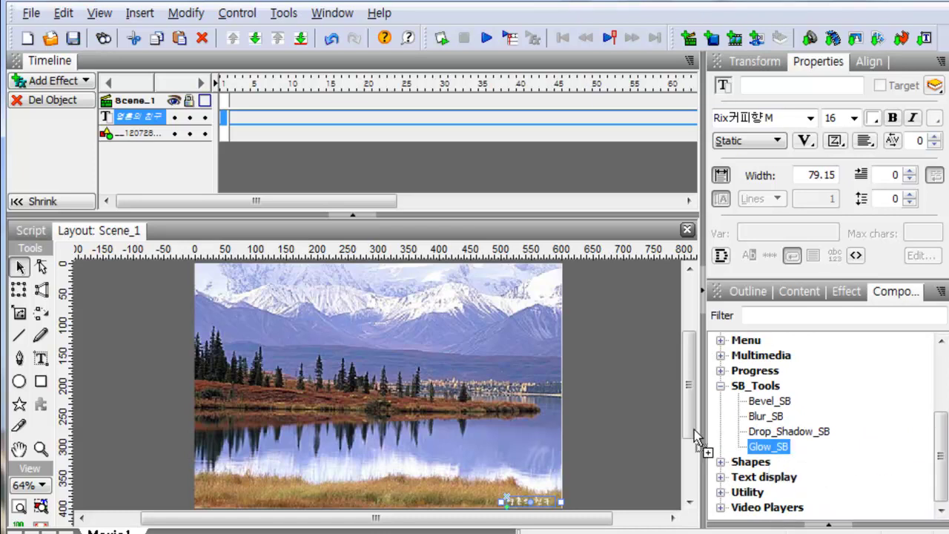
left_click_drag(583, 404, 354, 312)
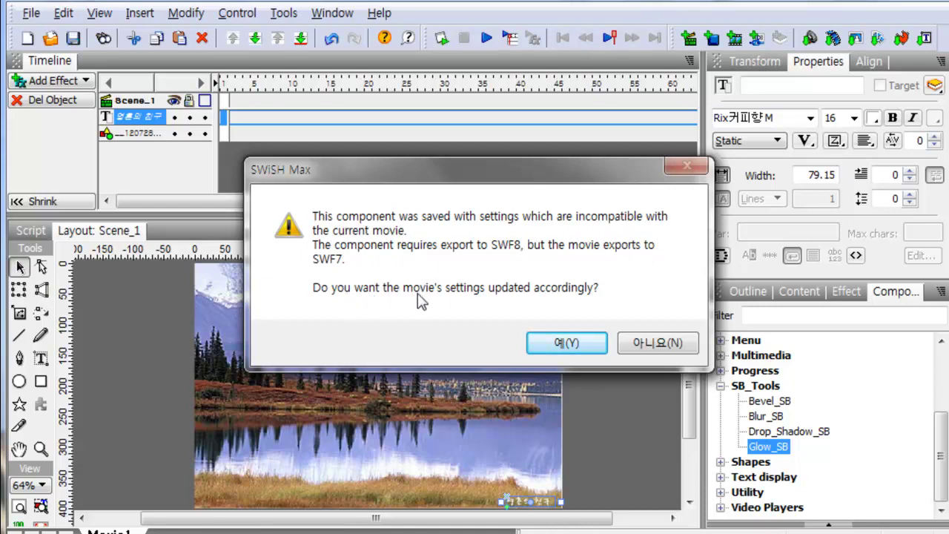
left_click(569, 345)
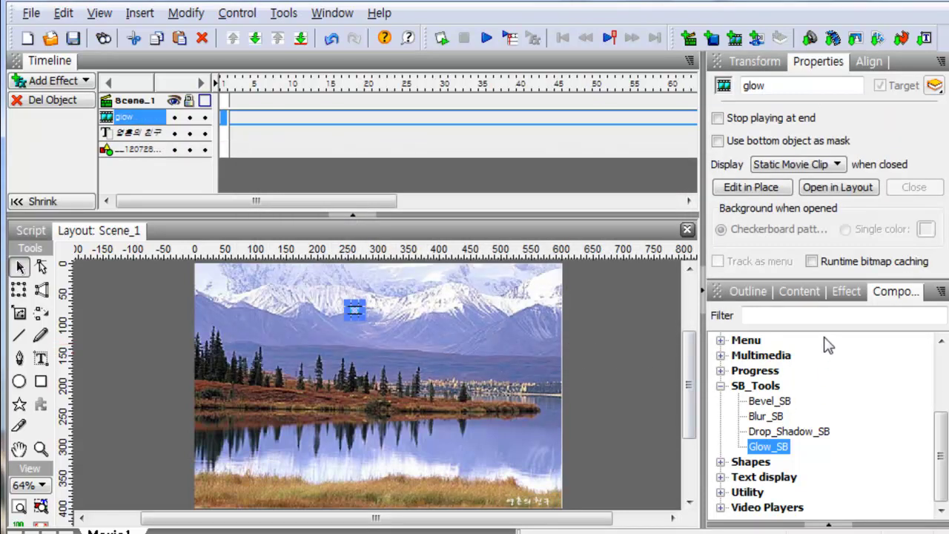
Choose SWF8 as the SWF version in the export settings of Scene_1's movie properties and accept both dialogs.
left_click(748, 291)
left_click(778, 347)
left_click(763, 332)
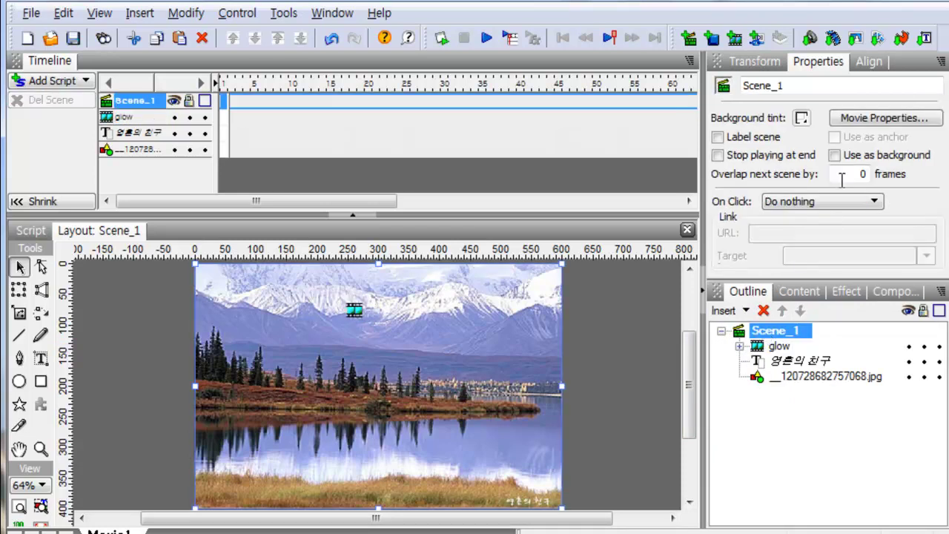
left_click(879, 120)
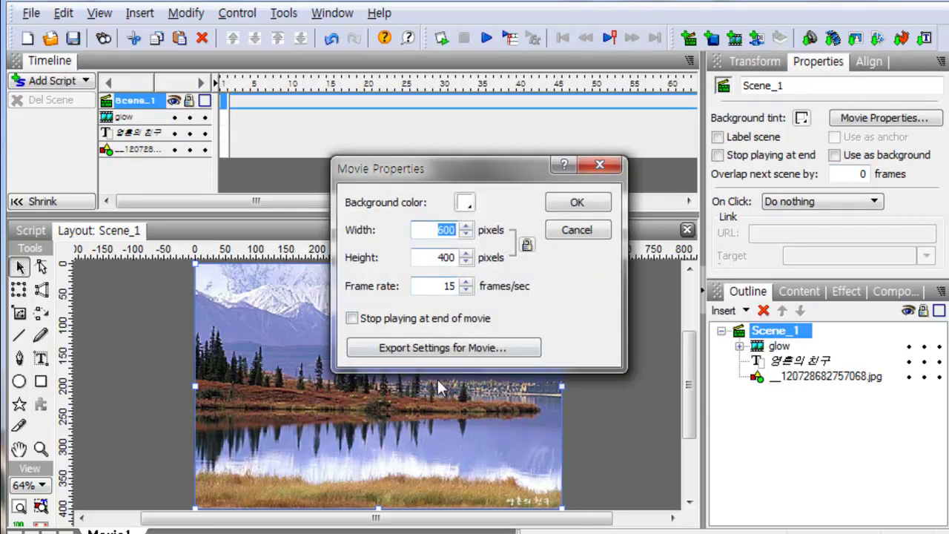
left_click(449, 349)
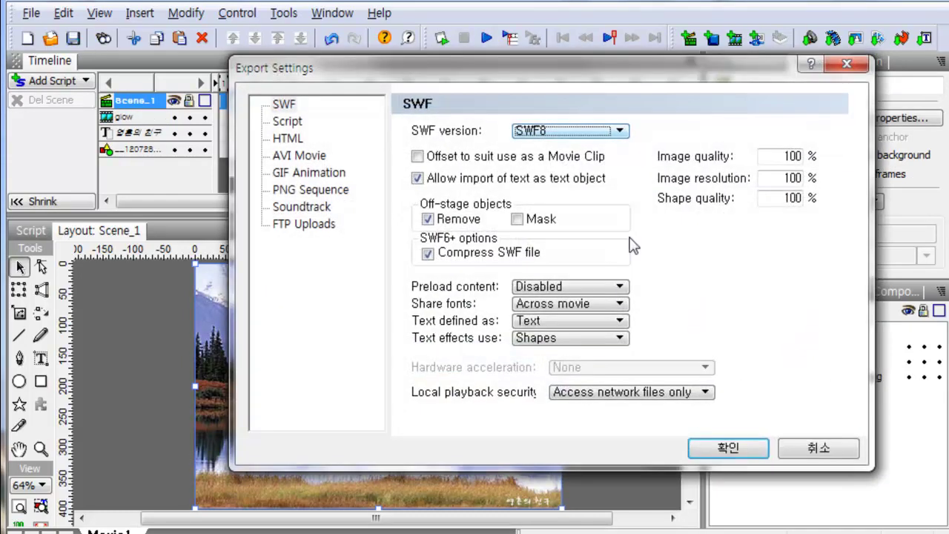
left_click(620, 131)
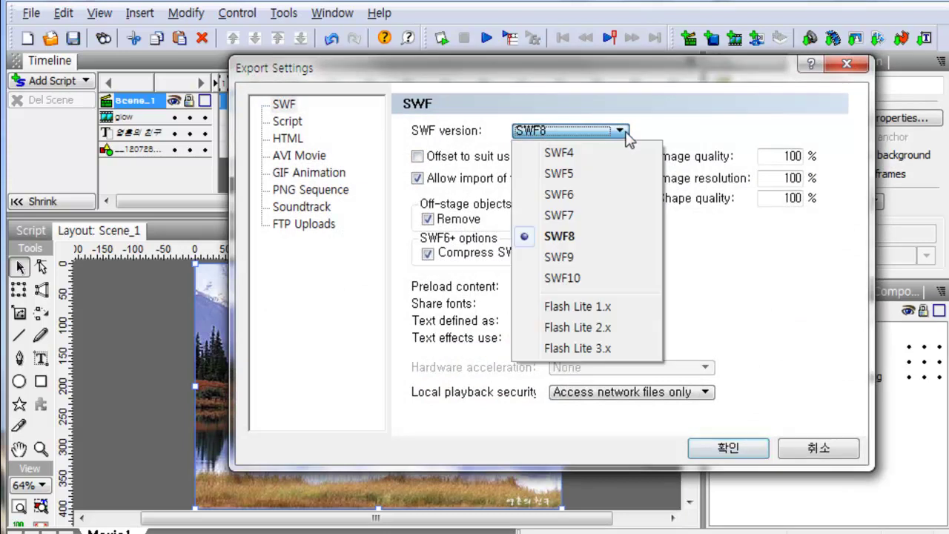
left_click(562, 237)
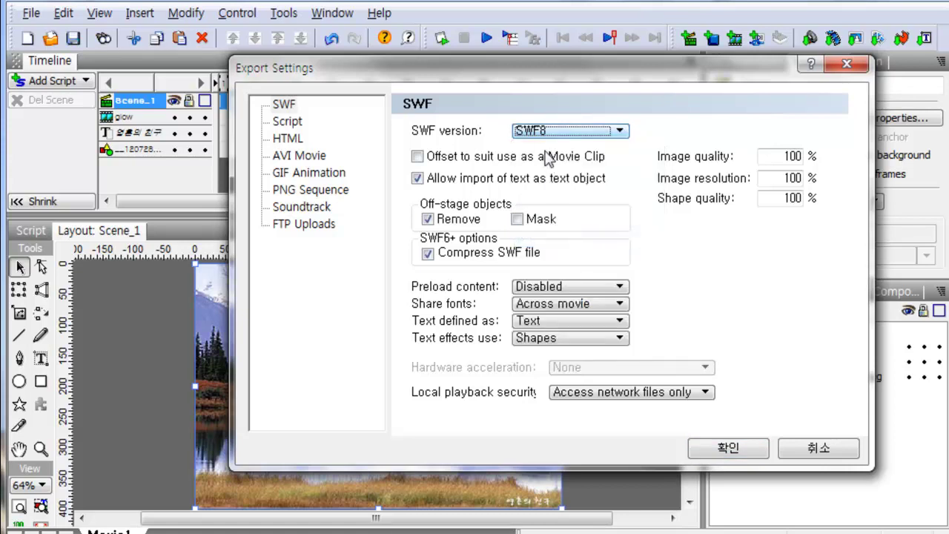
left_click(728, 447)
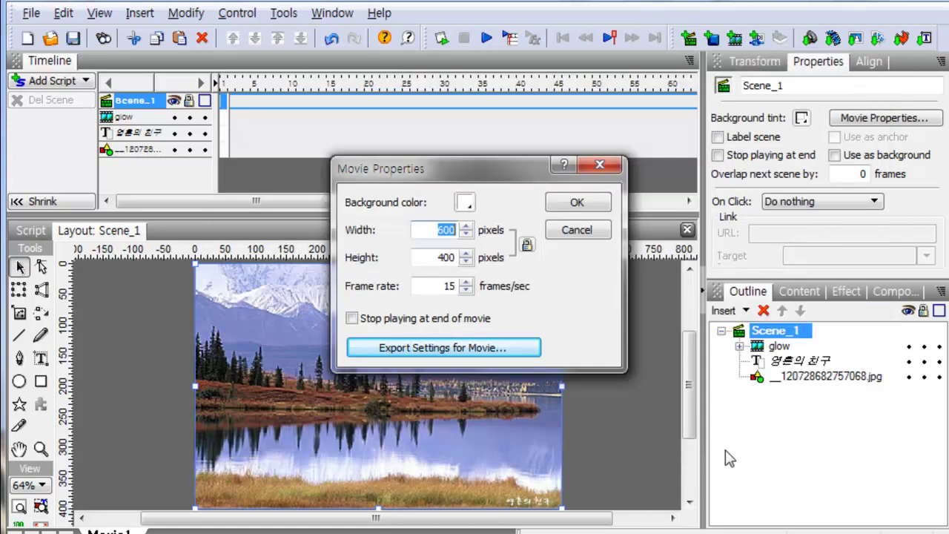
left_click(576, 201)
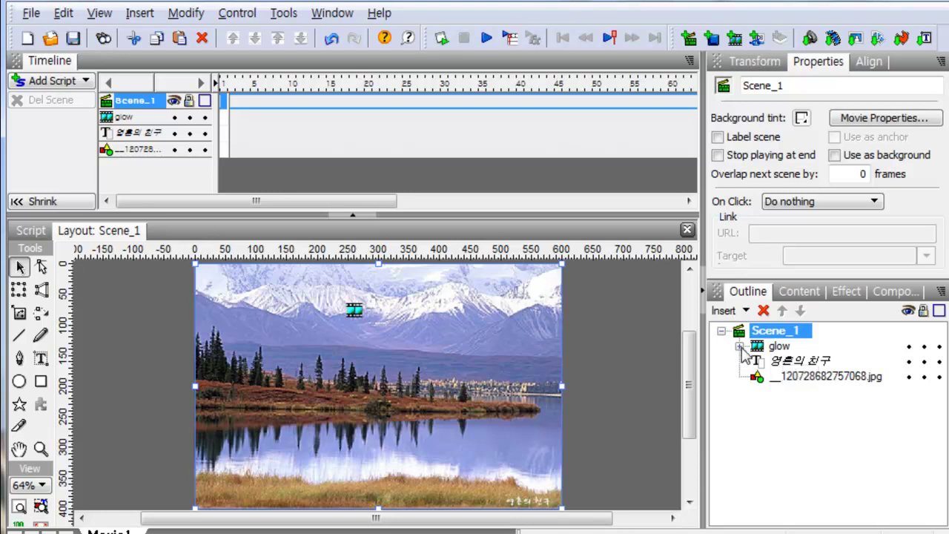
Expand the glow clip in the outline and set the Text tool to font Rix커피향M, size 36 and black.
left_click(739, 346)
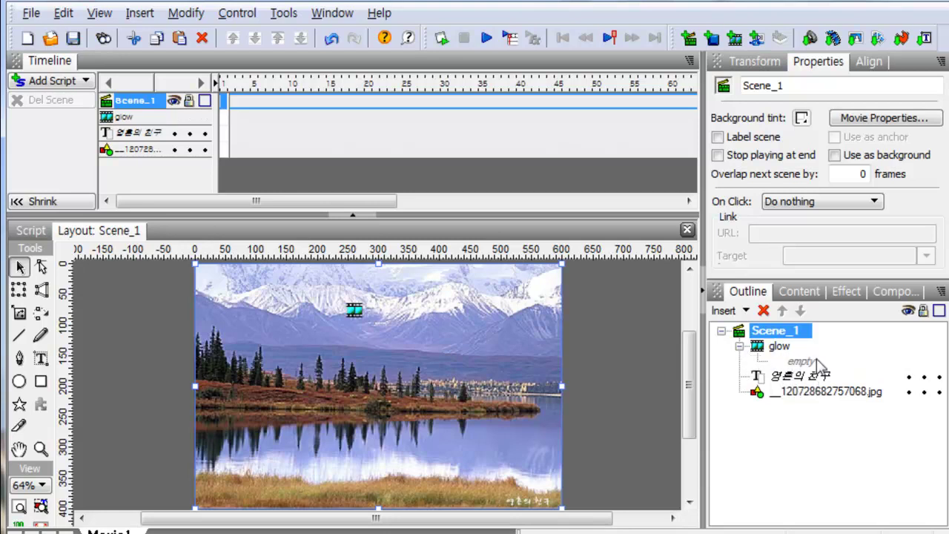
left_click(41, 360)
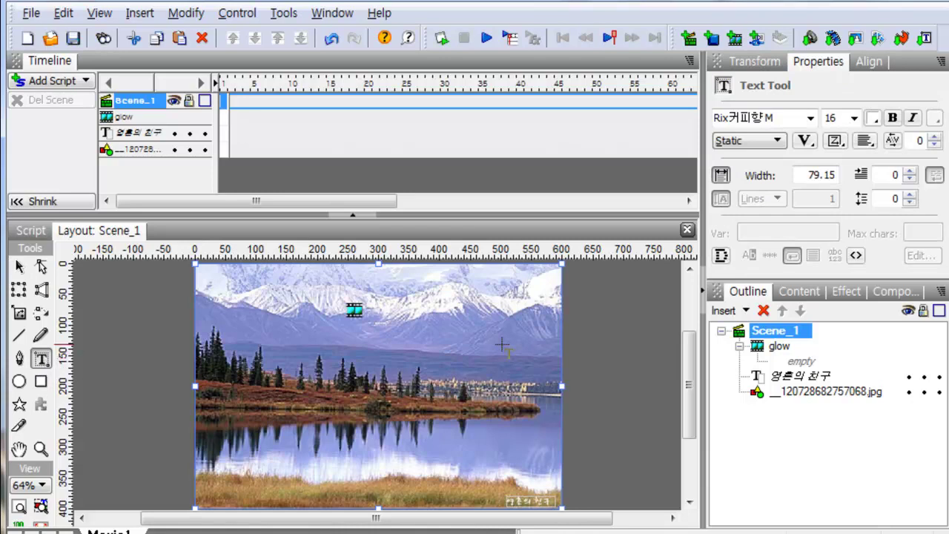
left_click(810, 118)
scroll(786, 223, "up", 5)
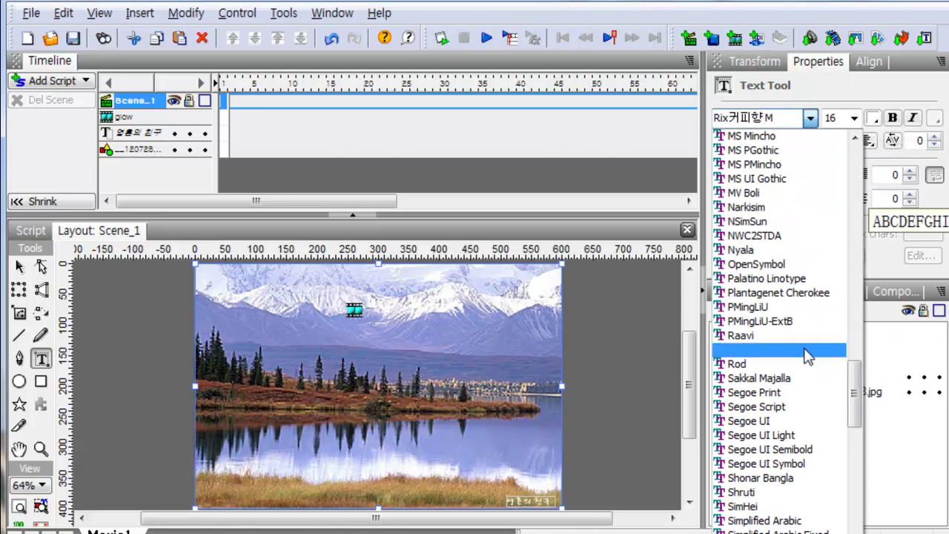
left_click(777, 349)
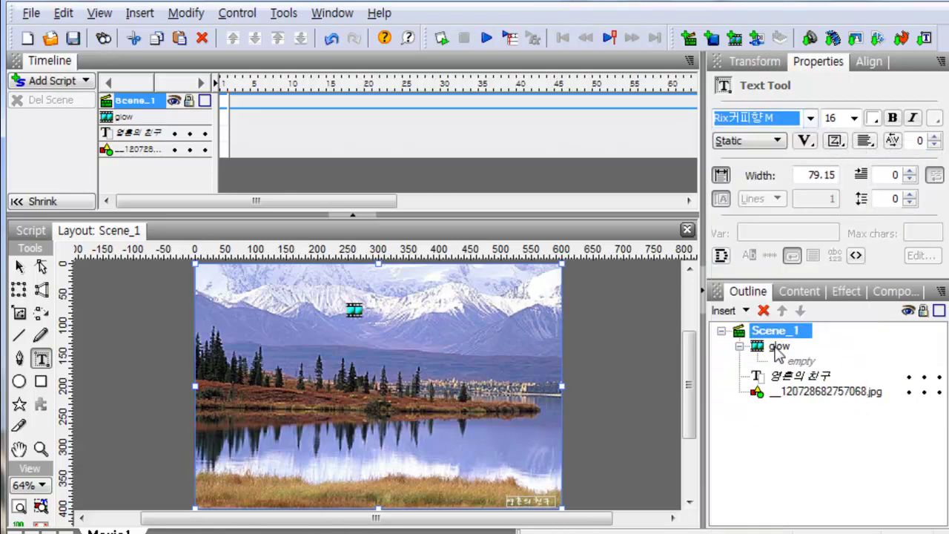
left_click(854, 119)
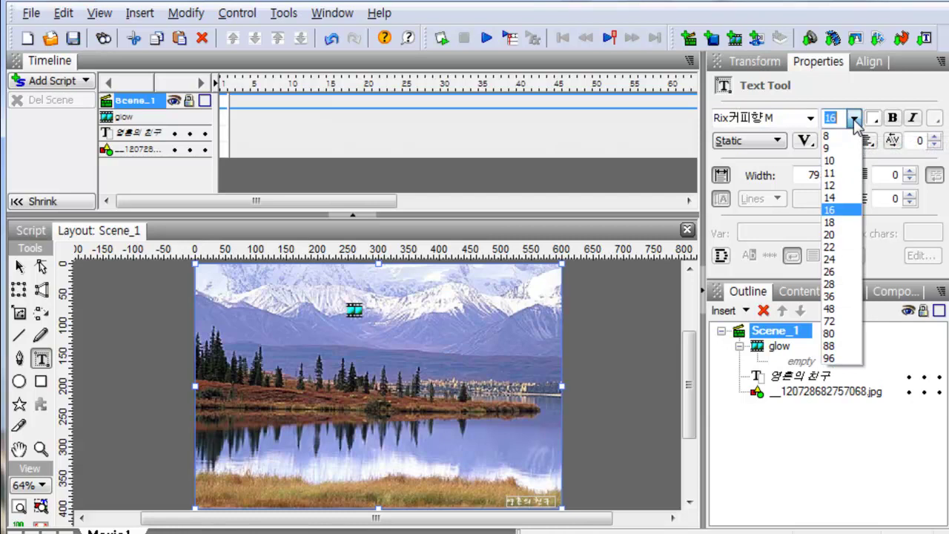
left_click(842, 297)
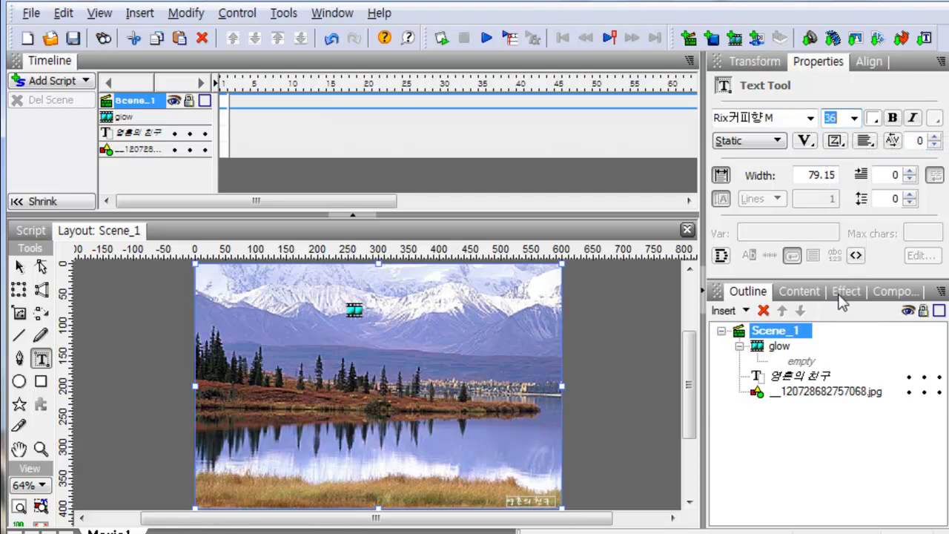
left_click(873, 119)
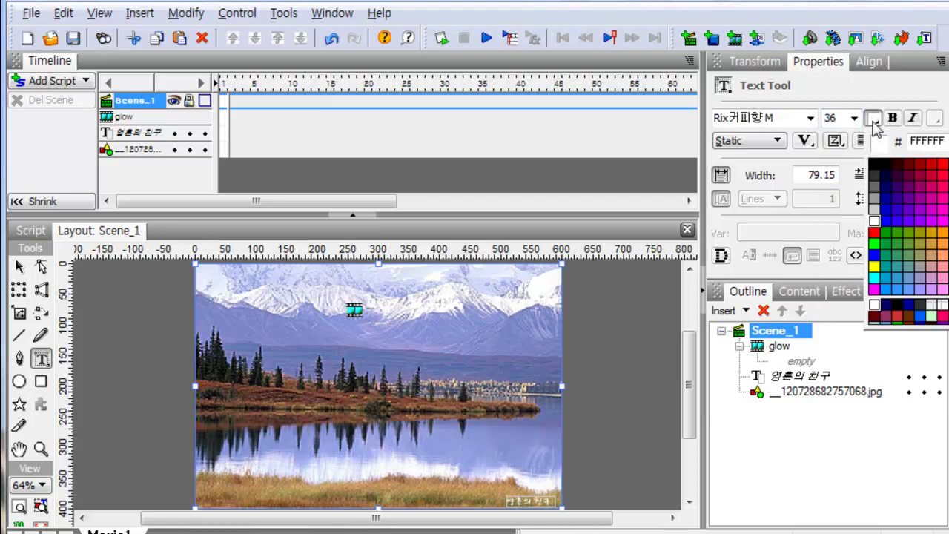
left_click(874, 165)
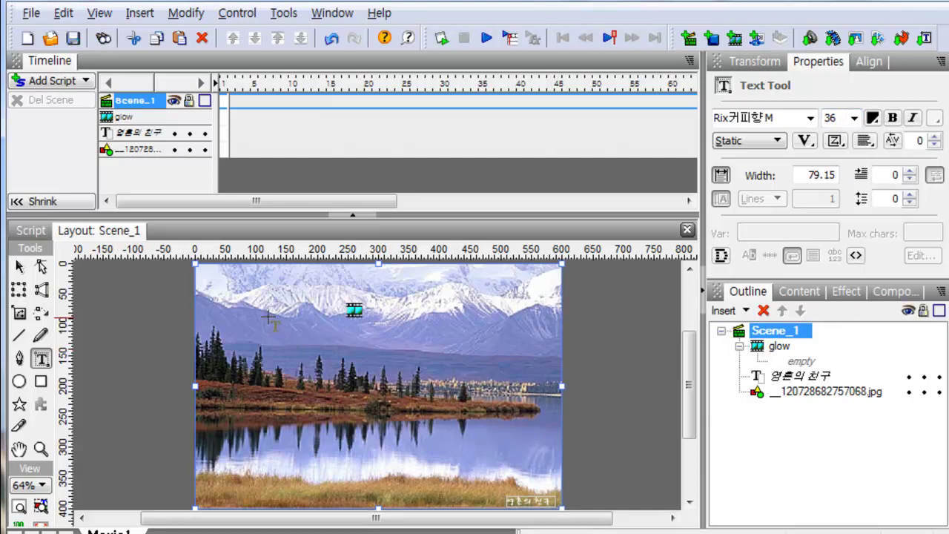
Inside the glow clip, add a text box about 562 wide over the mountains reading "SB TOOLS를 이용한 이중 글씨 만들기".
left_click(786, 351)
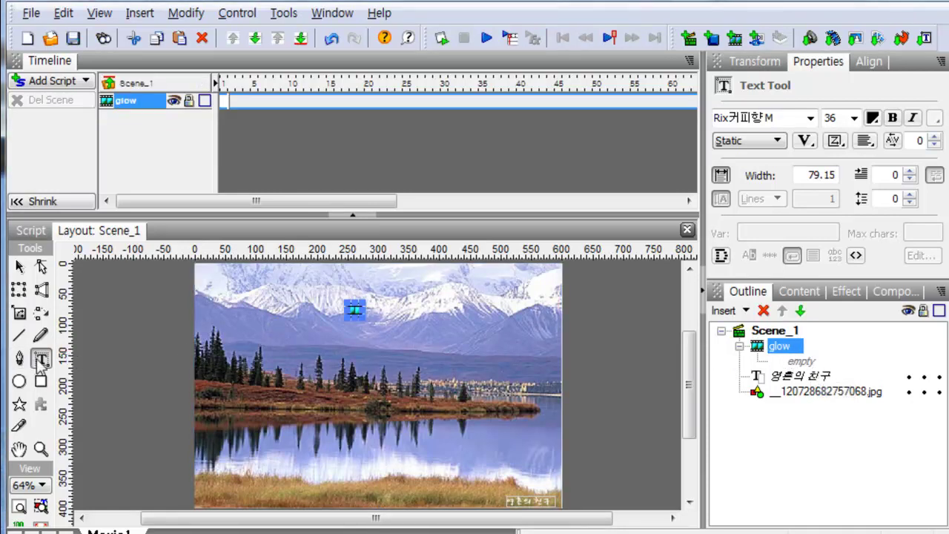
left_click_drag(209, 279, 552, 310)
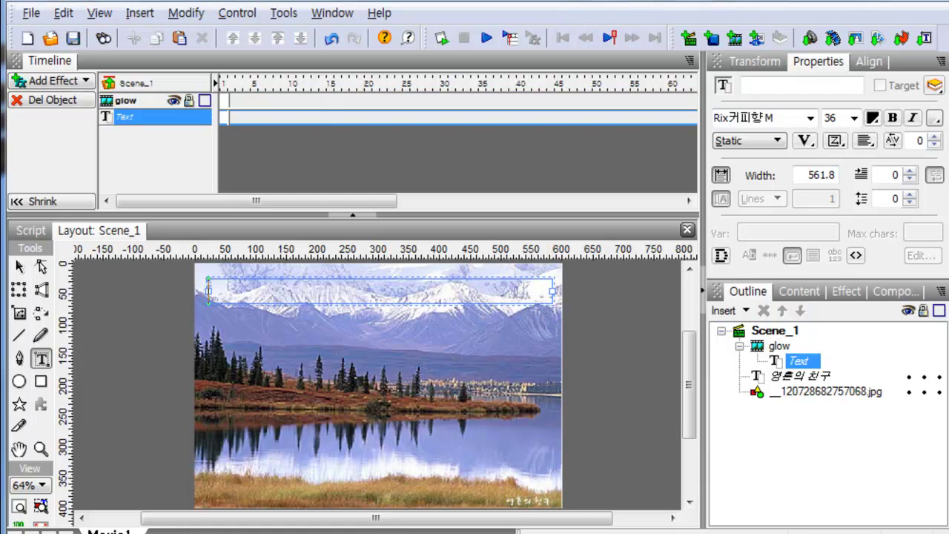
type("SB TOOLS를 이용한 이중 글씨 만들기")
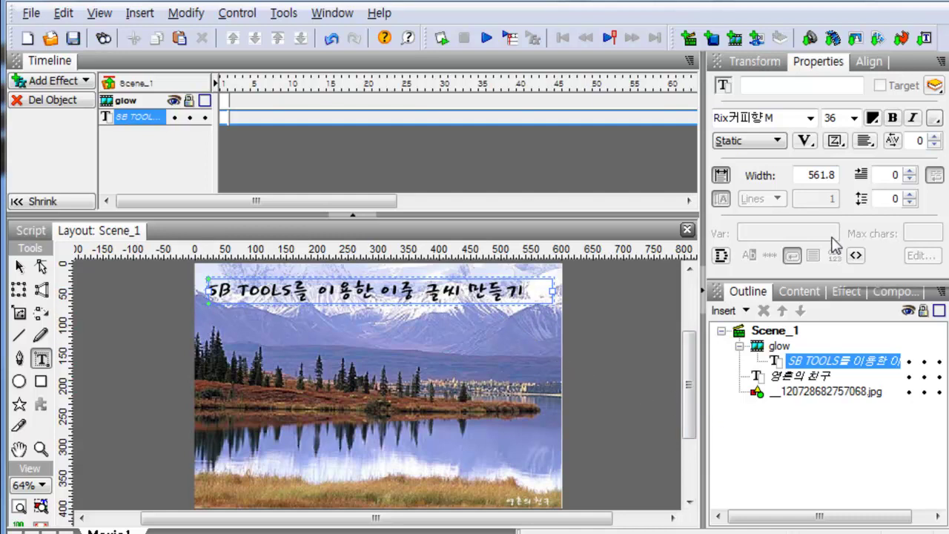
Leave text editing, try red on the SB TOOLS text and set its color to white.
left_click(874, 118)
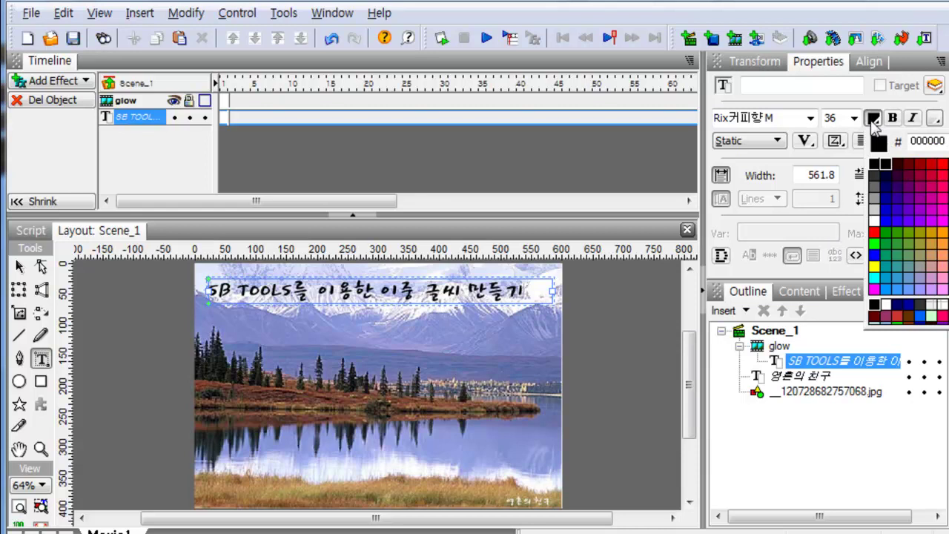
left_click(877, 222)
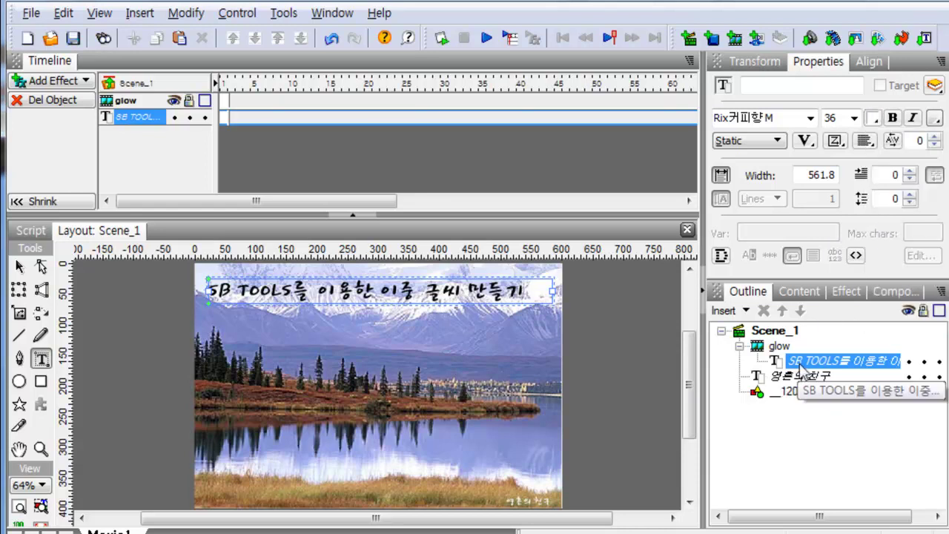
left_click(19, 267)
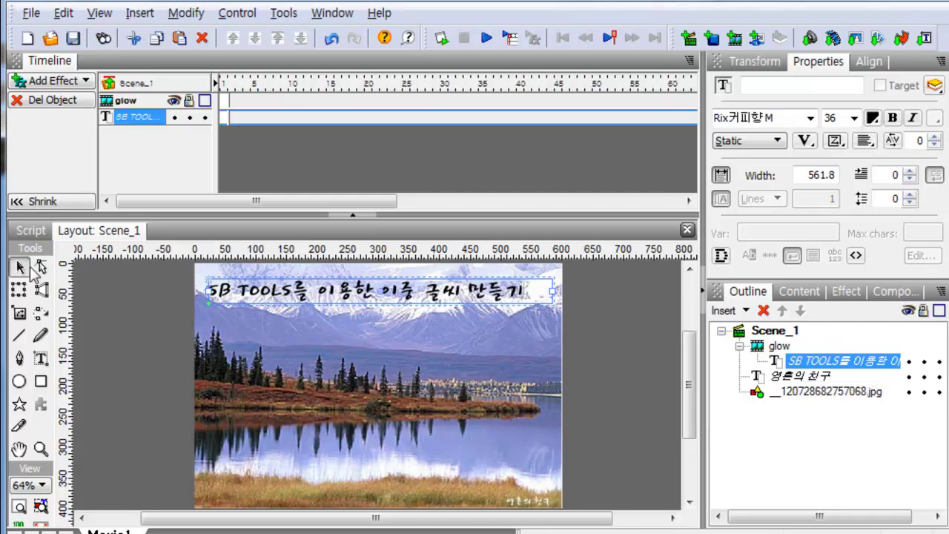
left_click(875, 119)
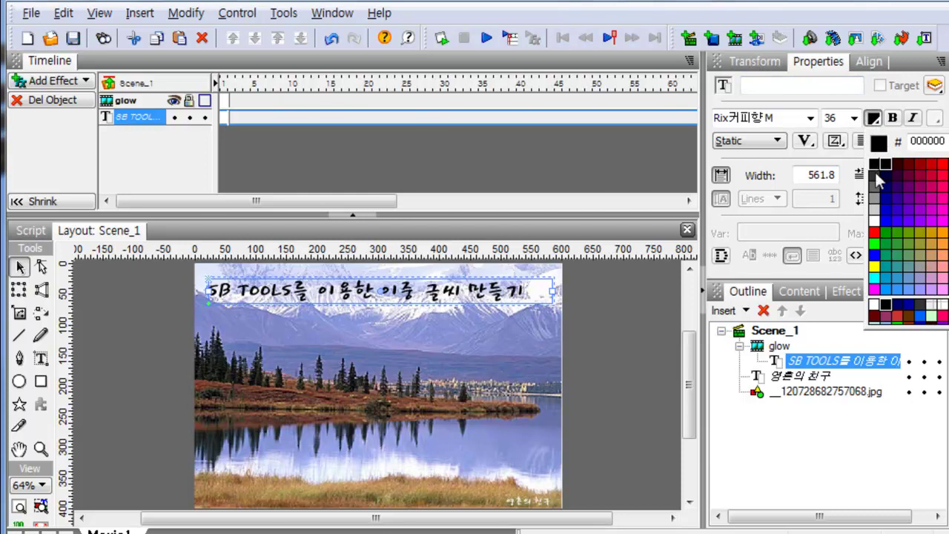
left_click(877, 232)
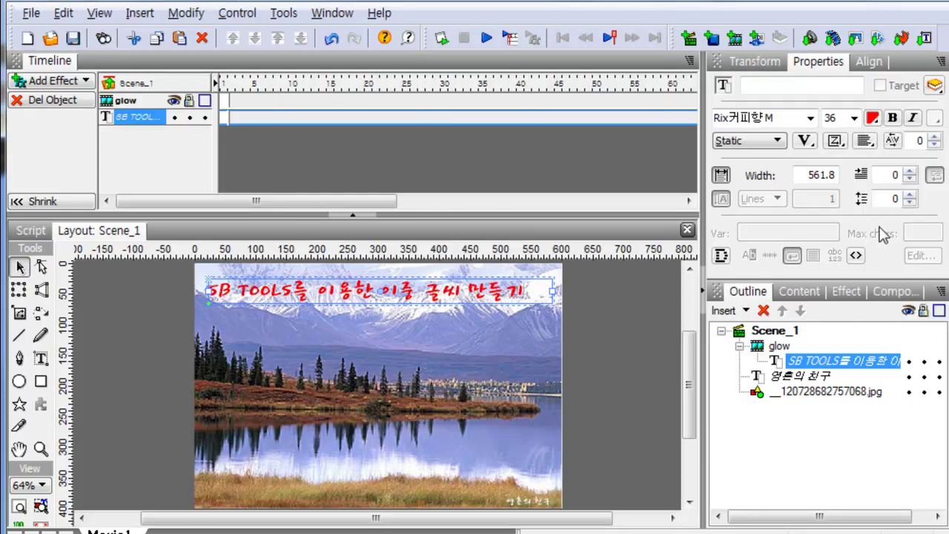
left_click(875, 119)
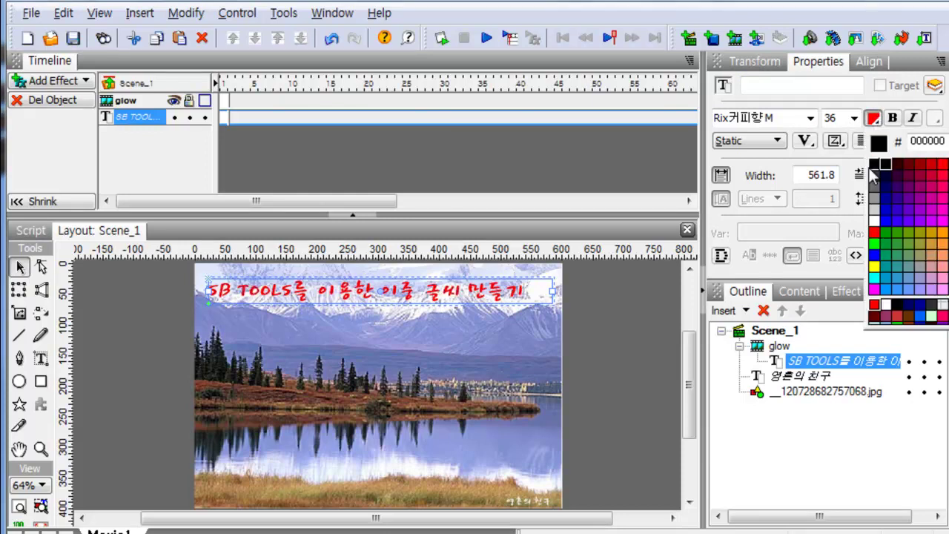
left_click(875, 221)
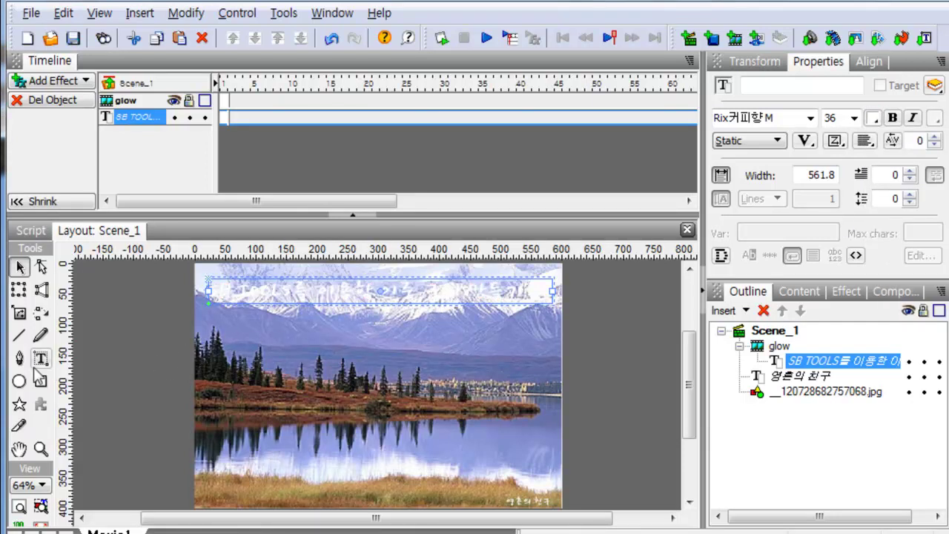
Open the glow clip's parameters and set glowColor to dark blue and glowAlpha to 1.
left_click(777, 346)
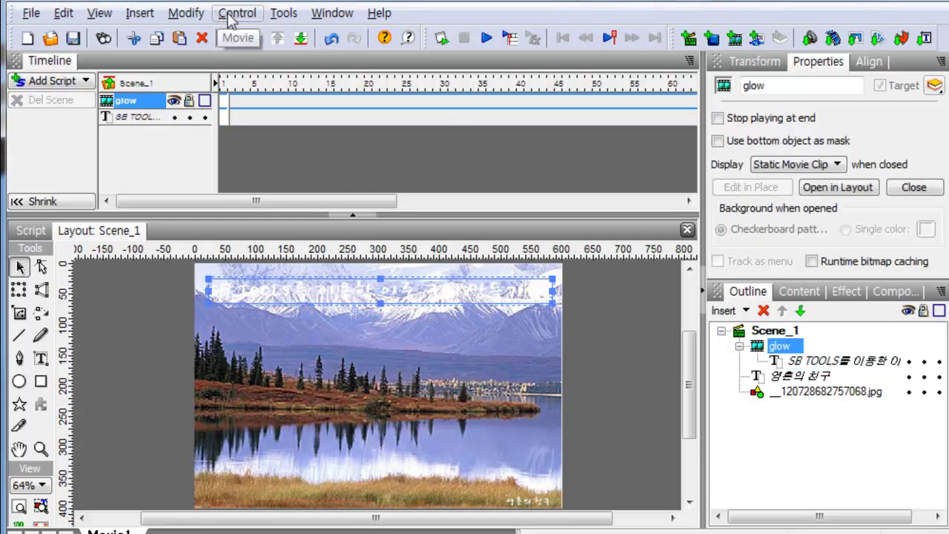
left_click(334, 17)
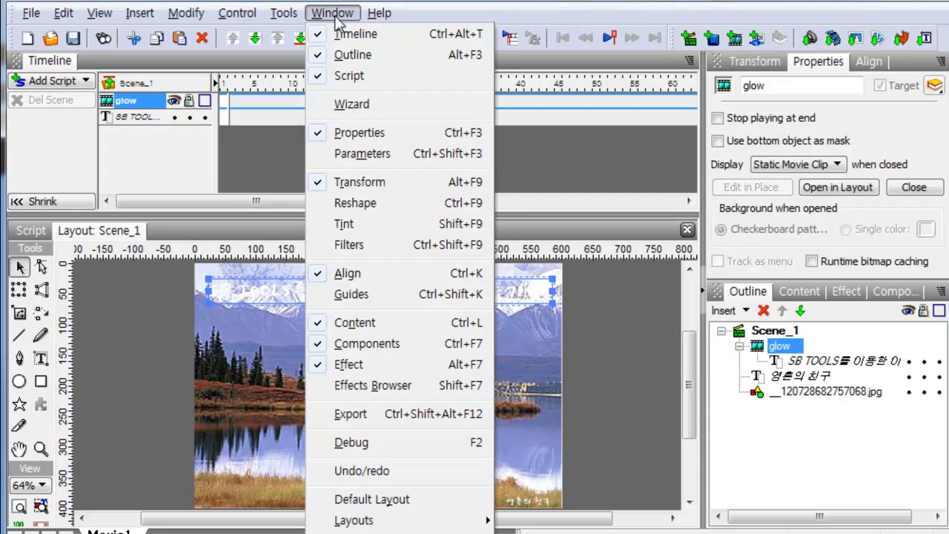
left_click(348, 154)
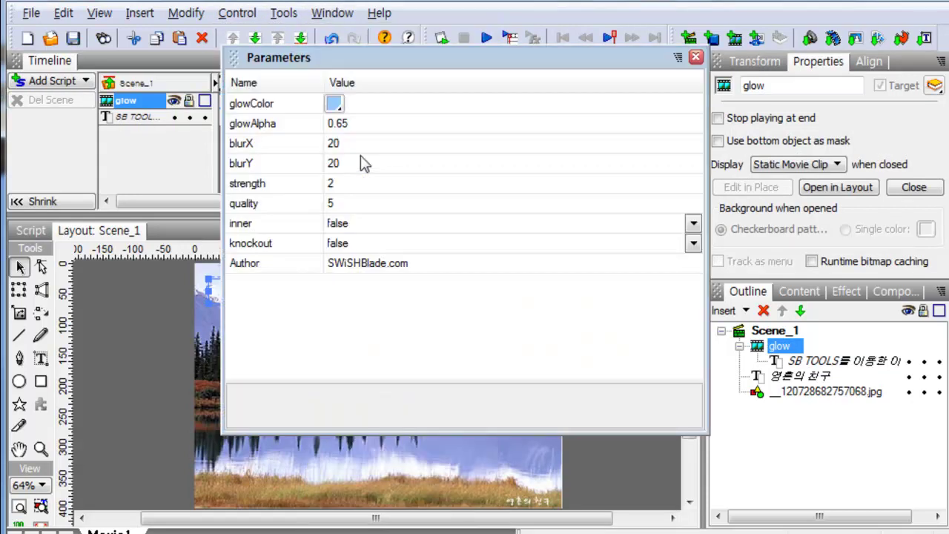
left_click(335, 104)
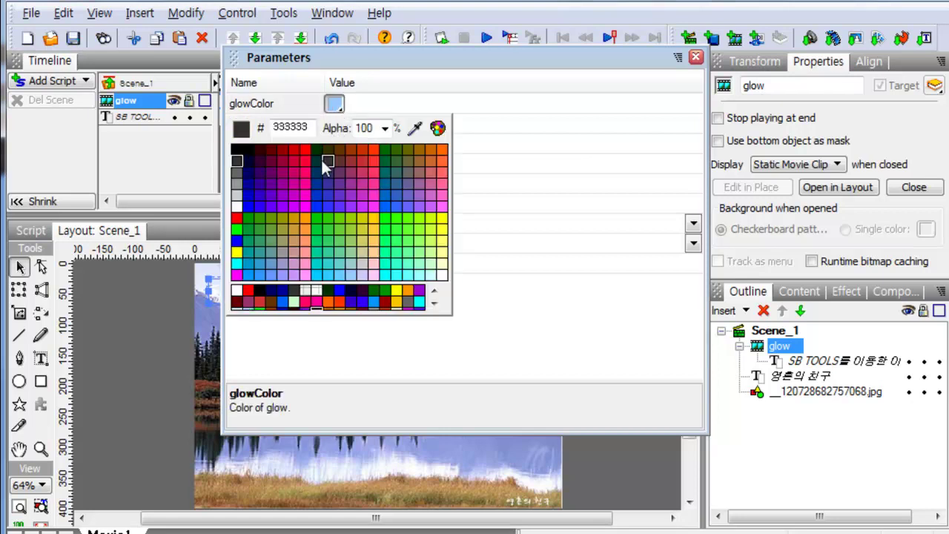
left_click(249, 180)
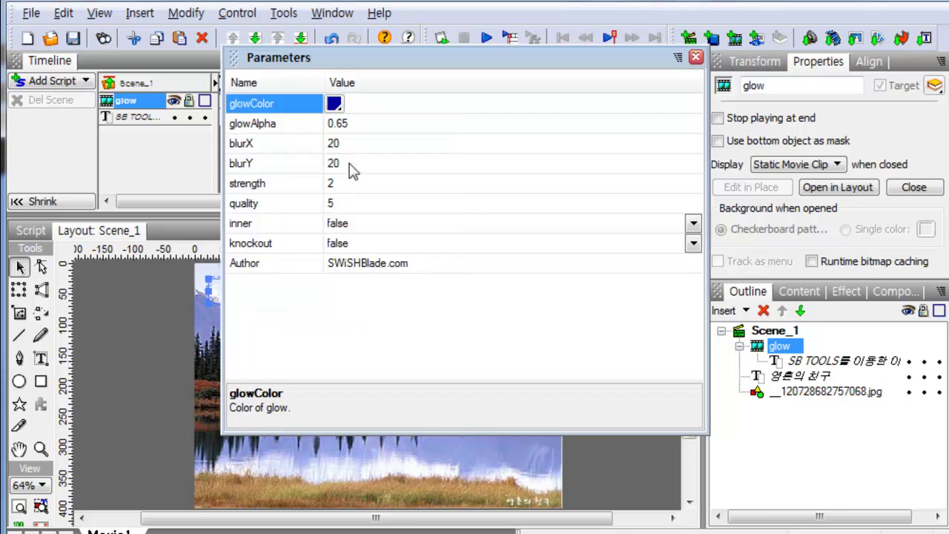
left_click(356, 126)
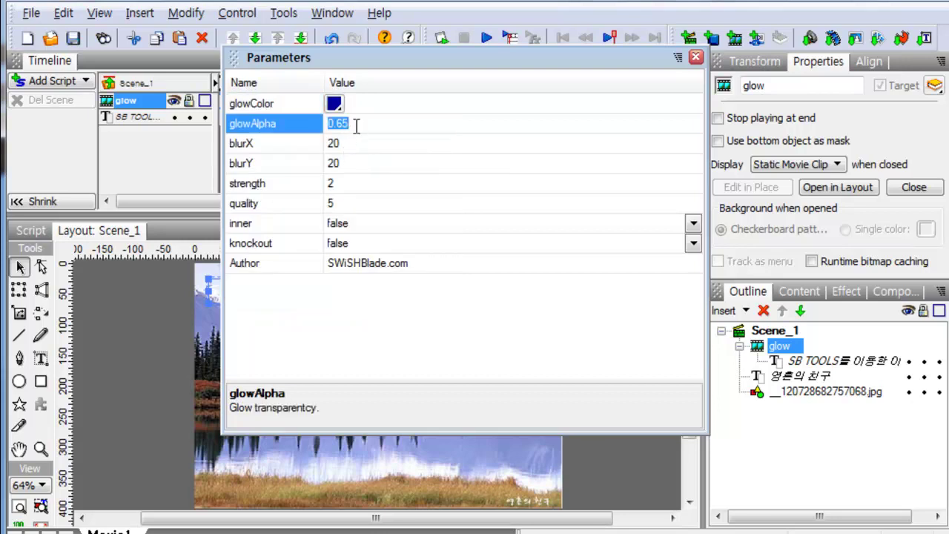
type("1")
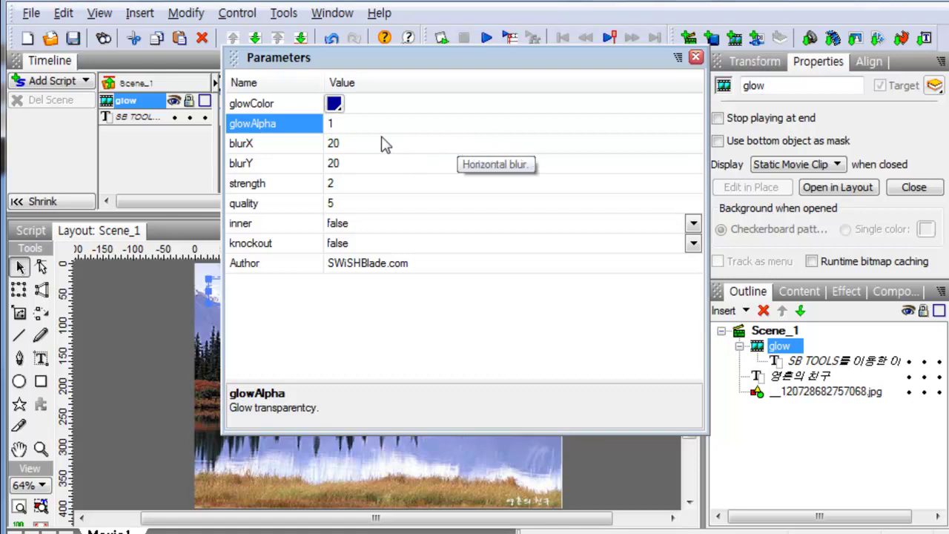
Set the glow's blurX to 1, blurY to 5, strength to 5 and quality to 3, and close the parameters.
left_click(350, 149)
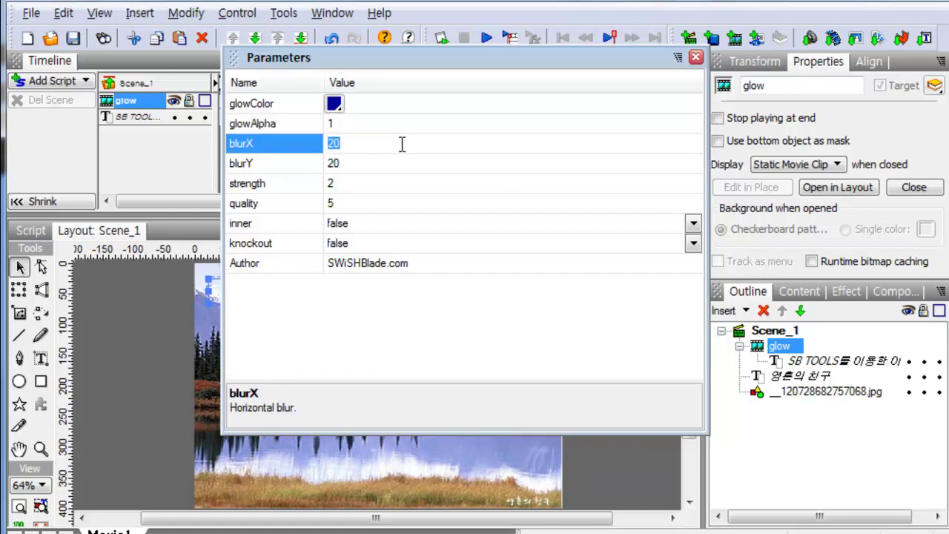
left_click(349, 166)
type("5")
left_click(338, 182)
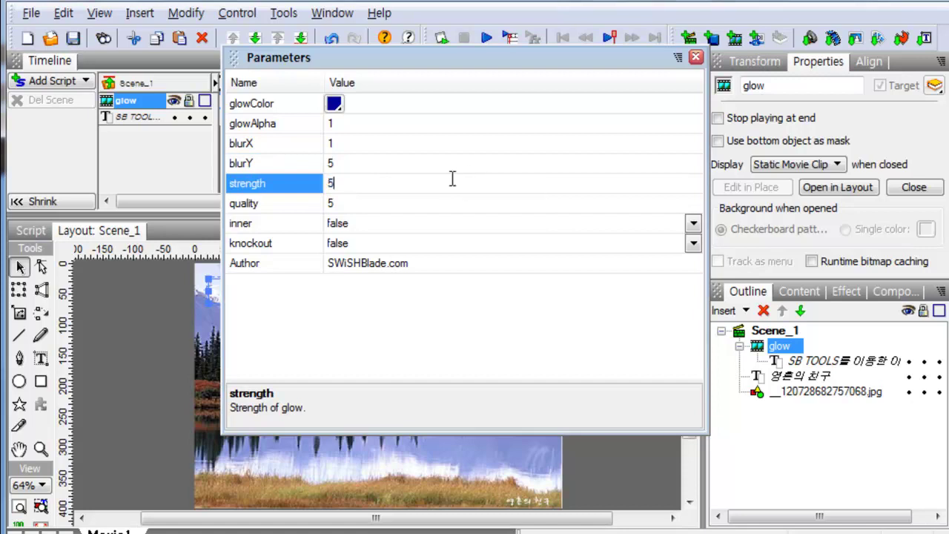
left_click(338, 208)
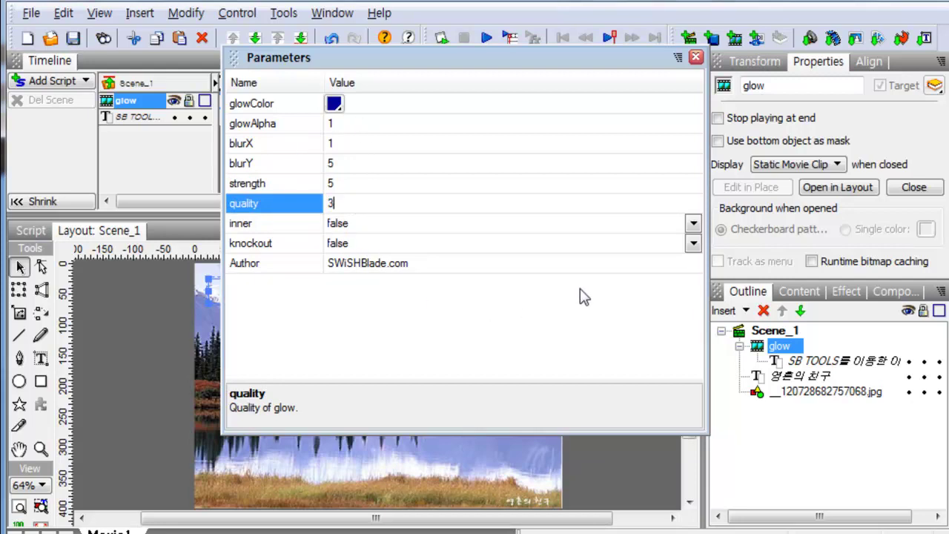
left_click(696, 57)
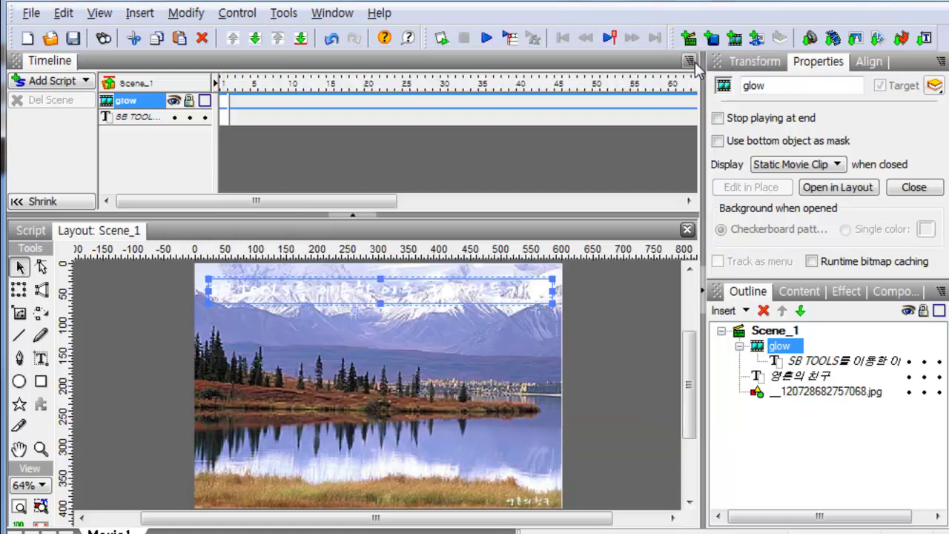
Test the movie in Flash Player and move the player window so the glowing SB TOOLS text can be examined.
left_click(442, 38)
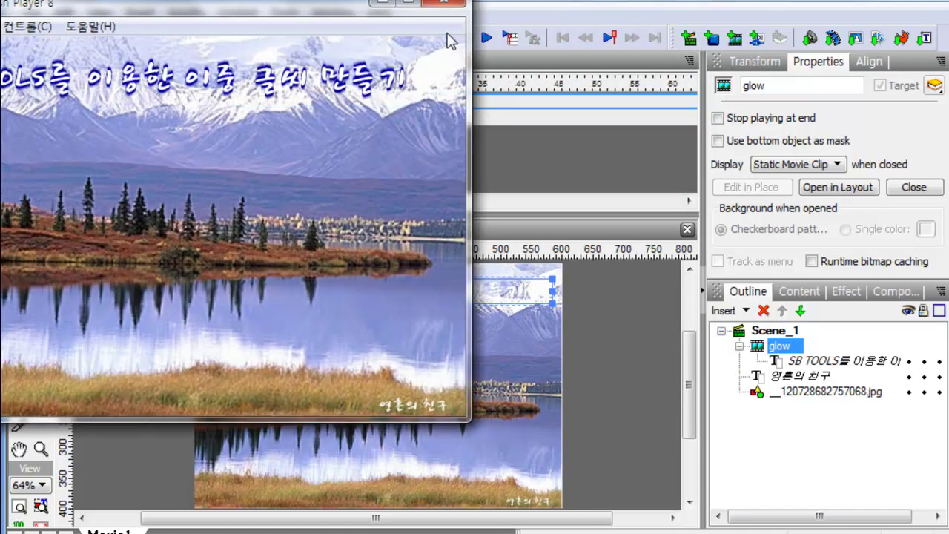
left_click_drag(242, 5, 440, 25)
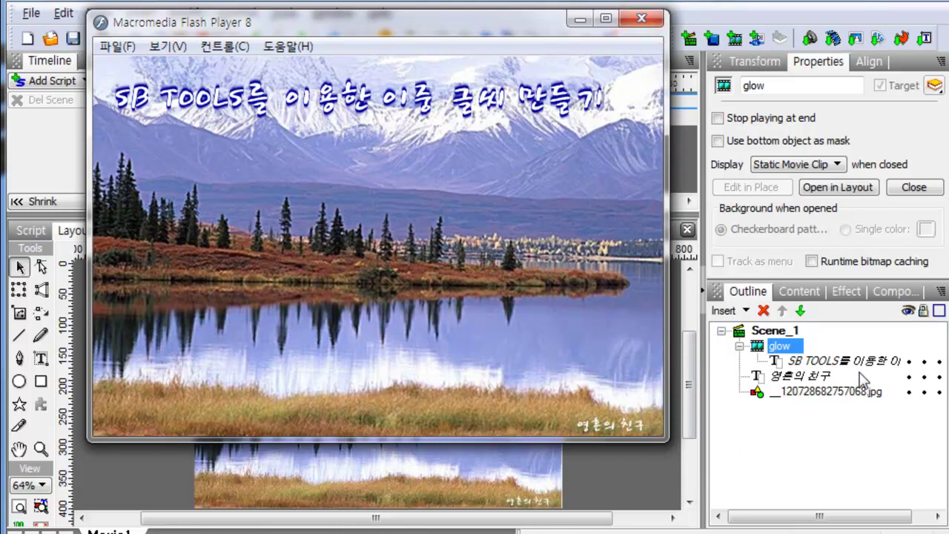
Group the SB TOOLS text inside the glow clip as a shape, making overlapped regions with the same fill style empty.
left_click(819, 361)
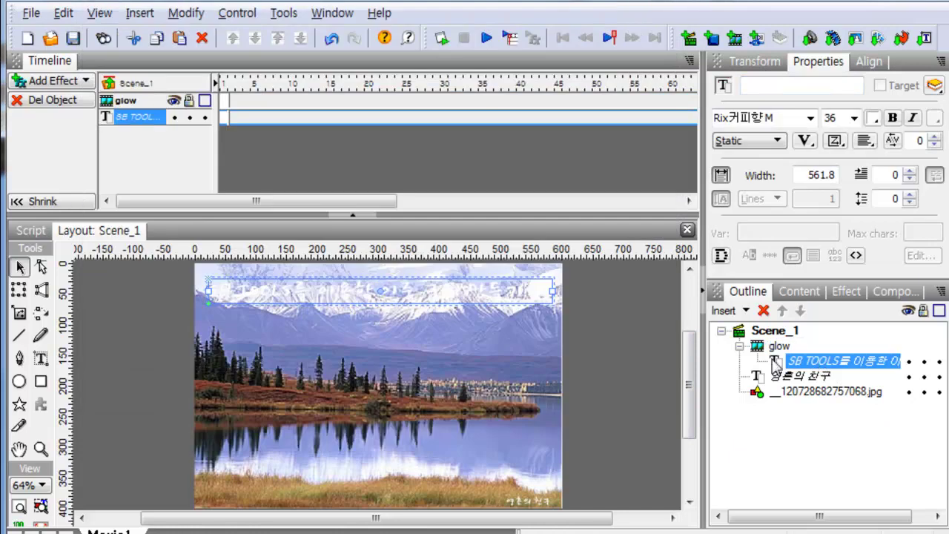
left_click_drag(821, 370, 96, 347)
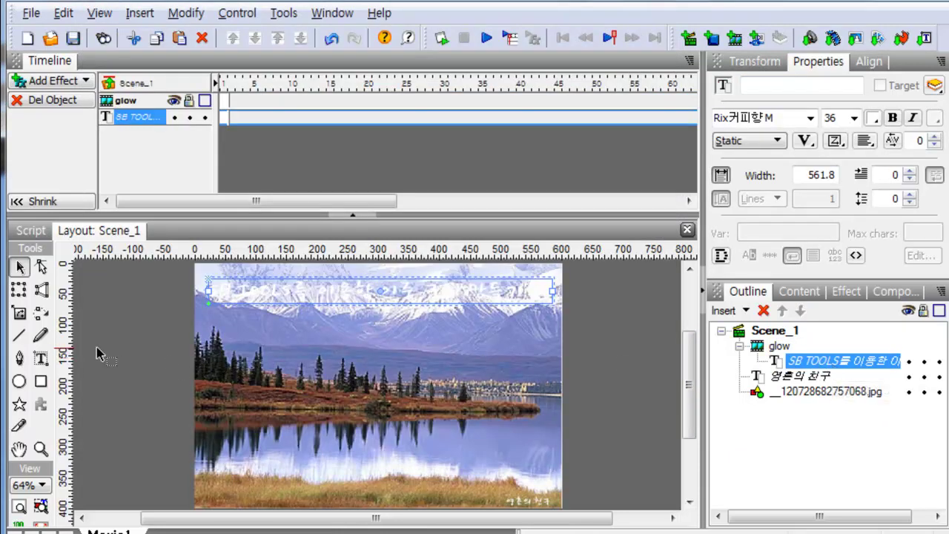
left_click(45, 361)
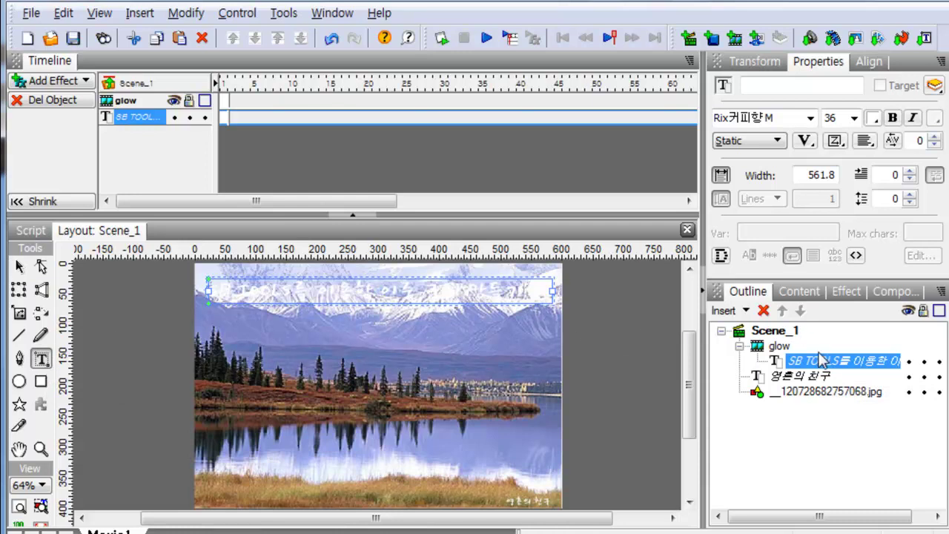
left_click(185, 13)
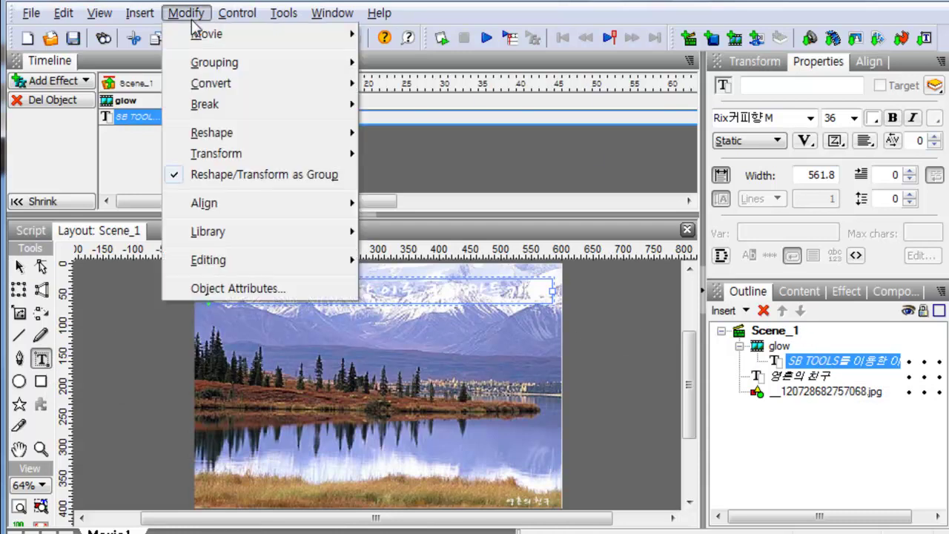
mouse_move(215, 68)
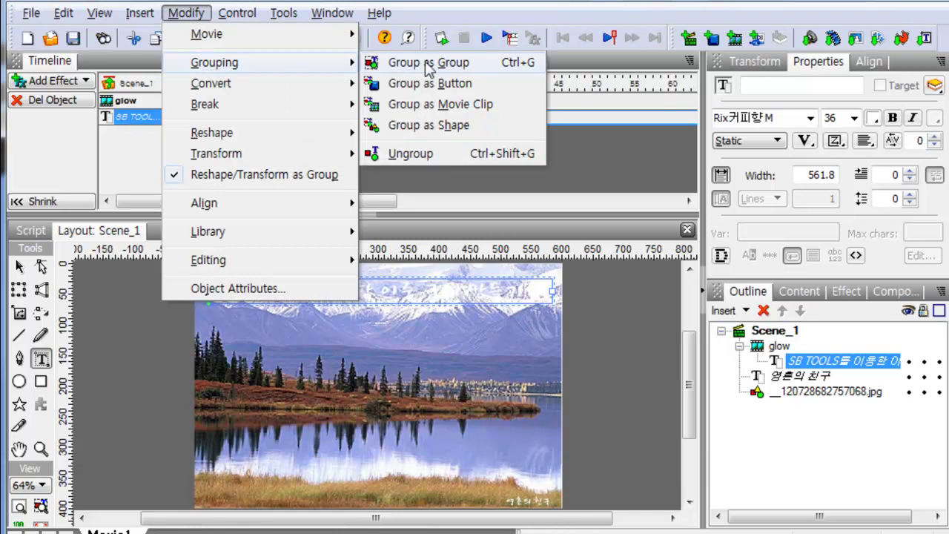
left_click(434, 126)
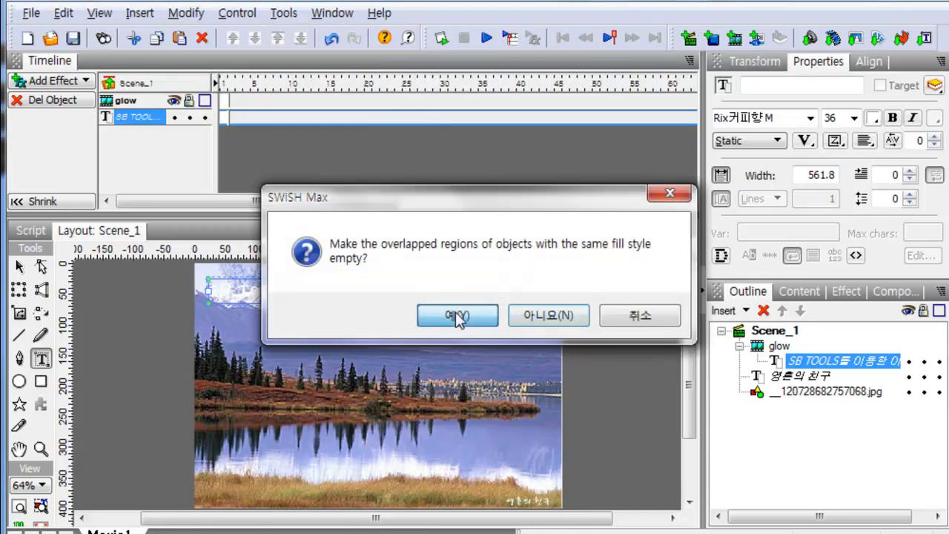
left_click(457, 316)
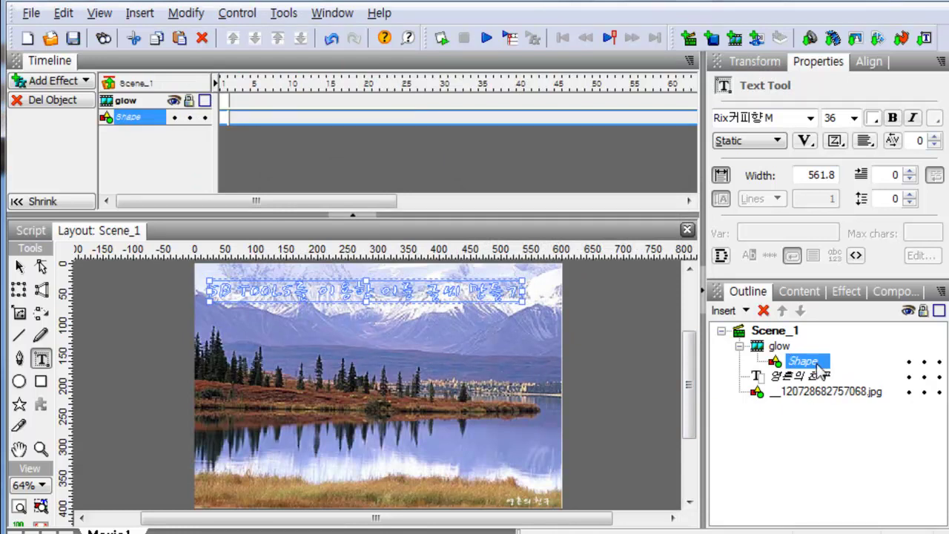
Ungroup the text shape into its separate pieces and regroup them all as a single group.
left_click(185, 12)
mouse_move(231, 68)
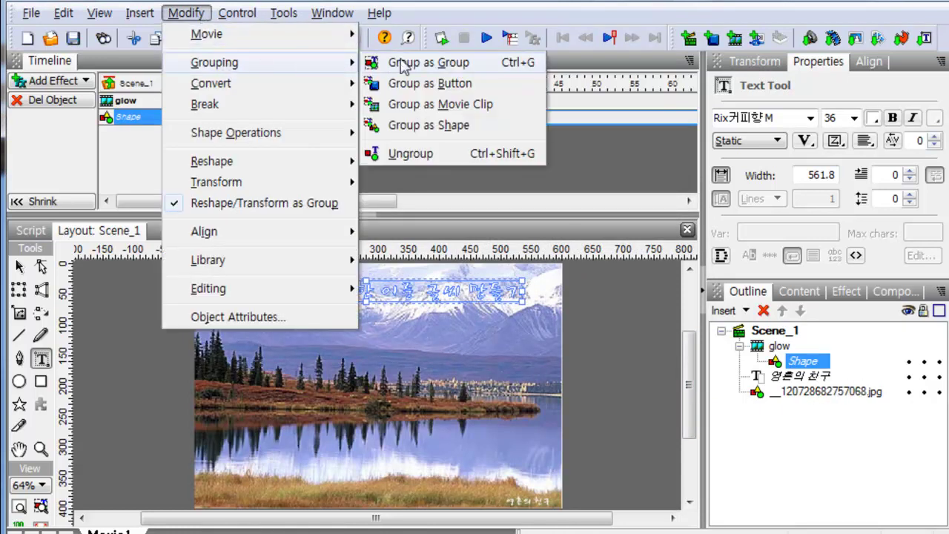
left_click(419, 156)
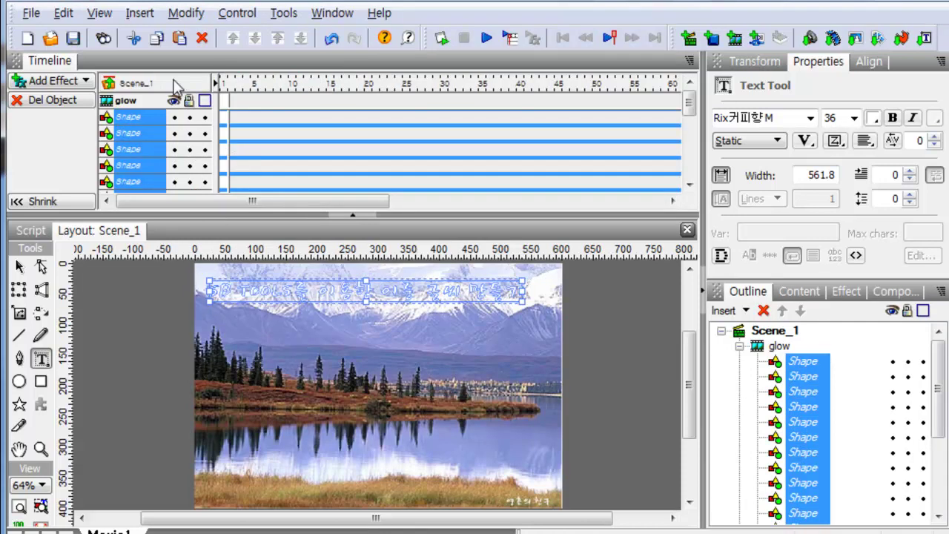
left_click(186, 21)
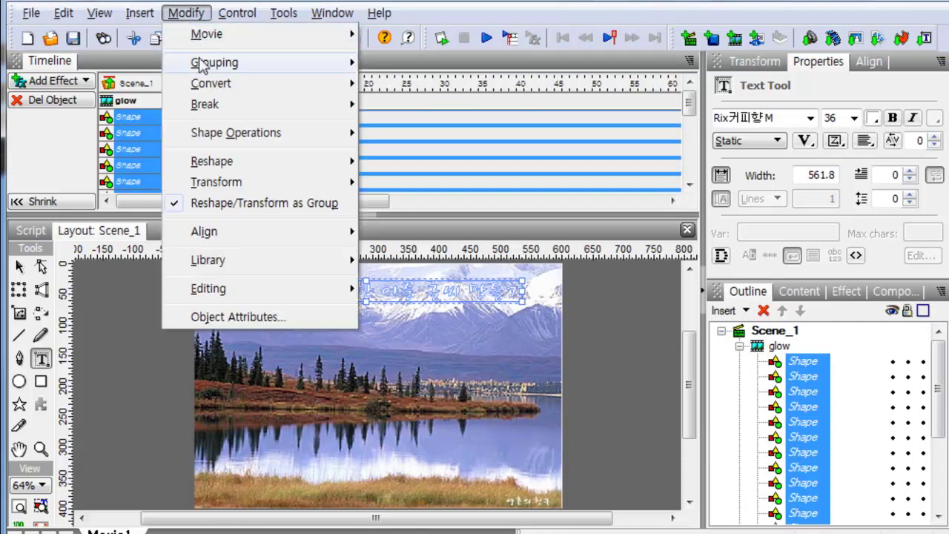
mouse_move(219, 66)
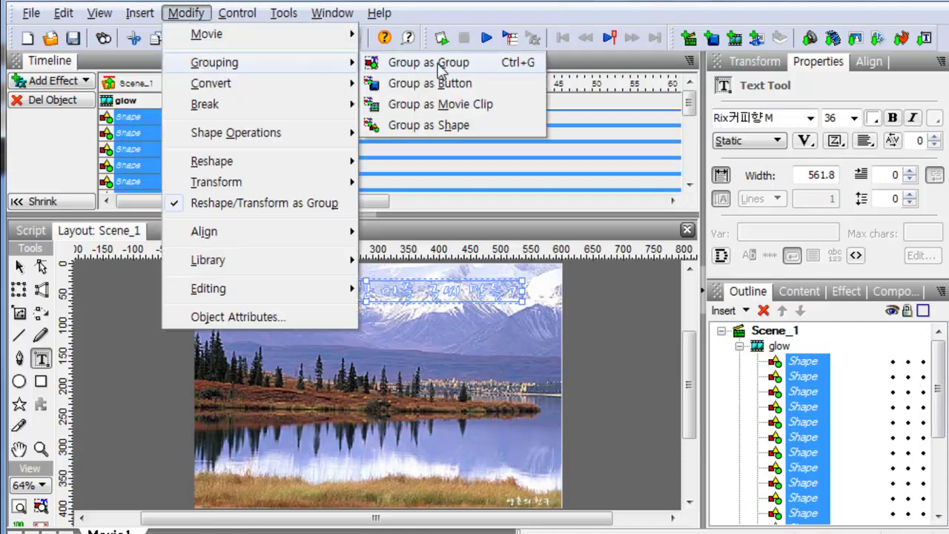
left_click(469, 64)
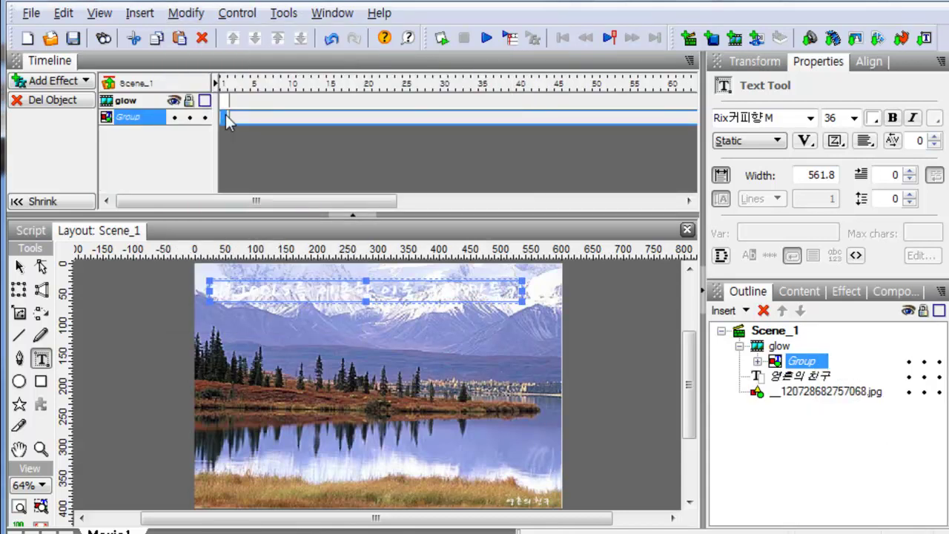
Apply the 3D Spin in and grow effect to the group from frame 1 and extend it to 35 frames.
left_click(58, 81)
mouse_move(101, 341)
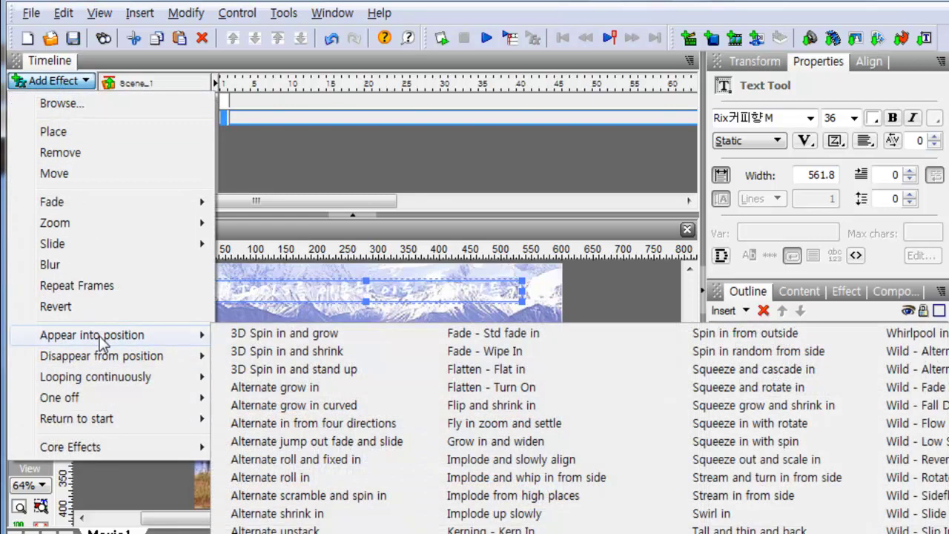
left_click(302, 337)
left_click_drag(371, 118, 484, 117)
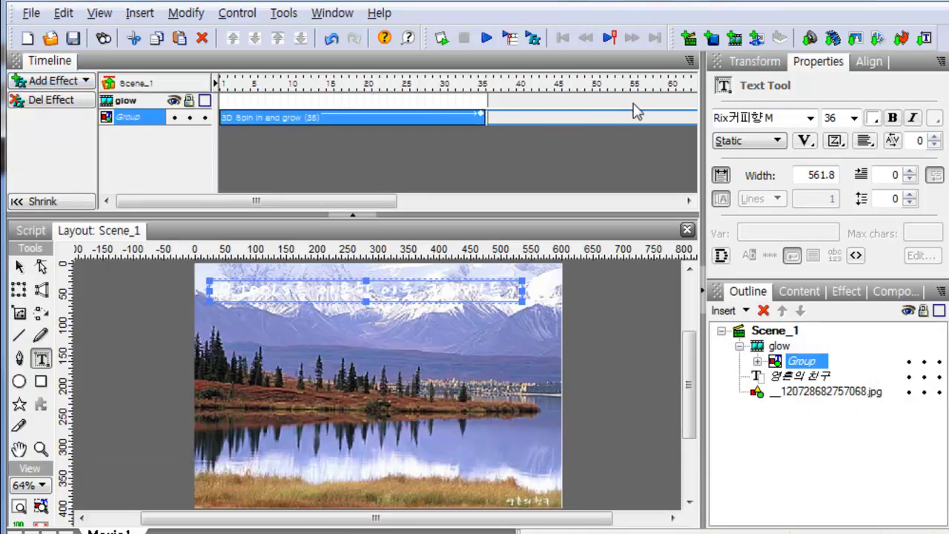
Add a Place effect to the group at frame 60 of the glow clip.
left_click(673, 118)
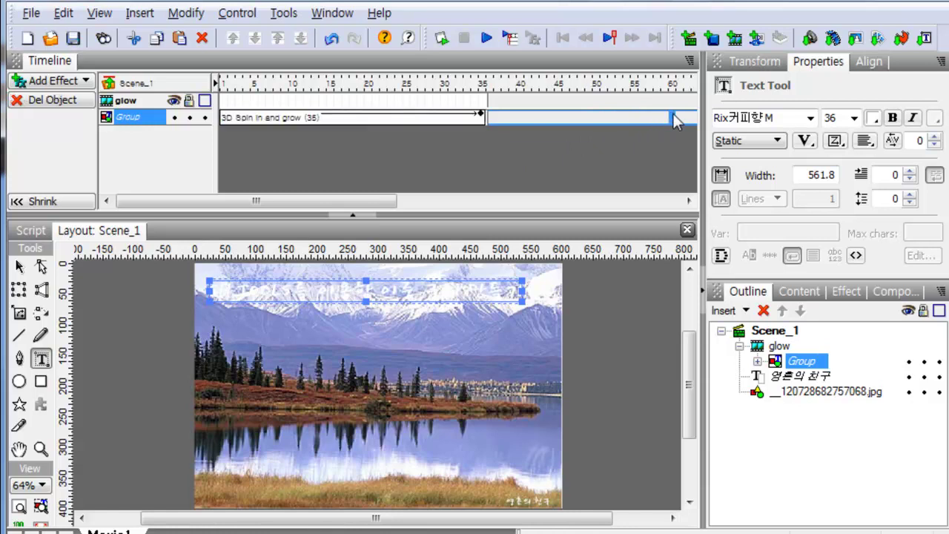
right_click(674, 121)
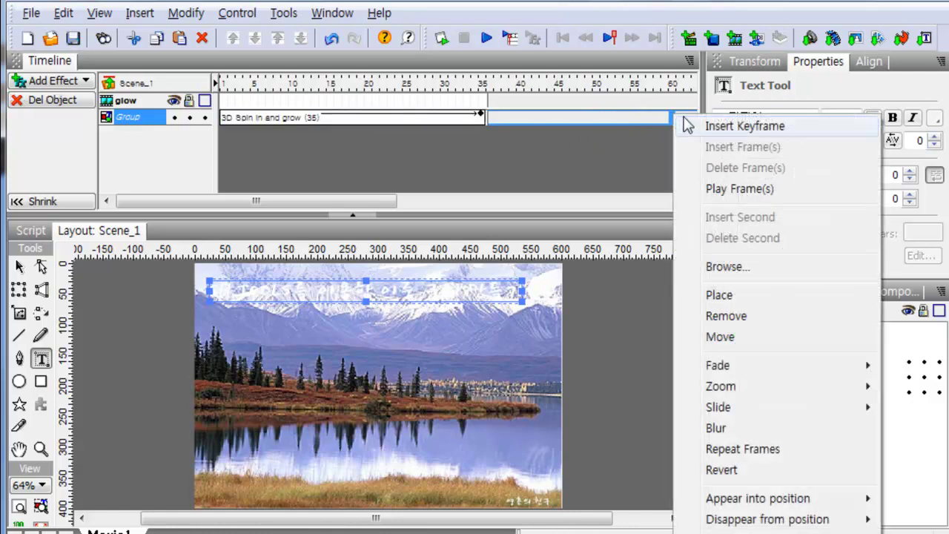
left_click(719, 295)
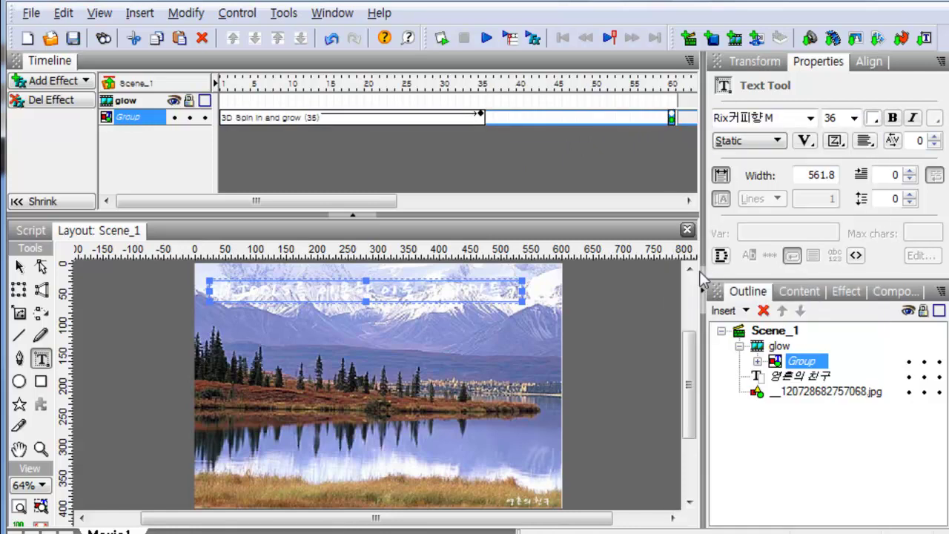
Test the movie in Flash Player and move the player window so the text's spin-in animation can be examined.
left_click(442, 36)
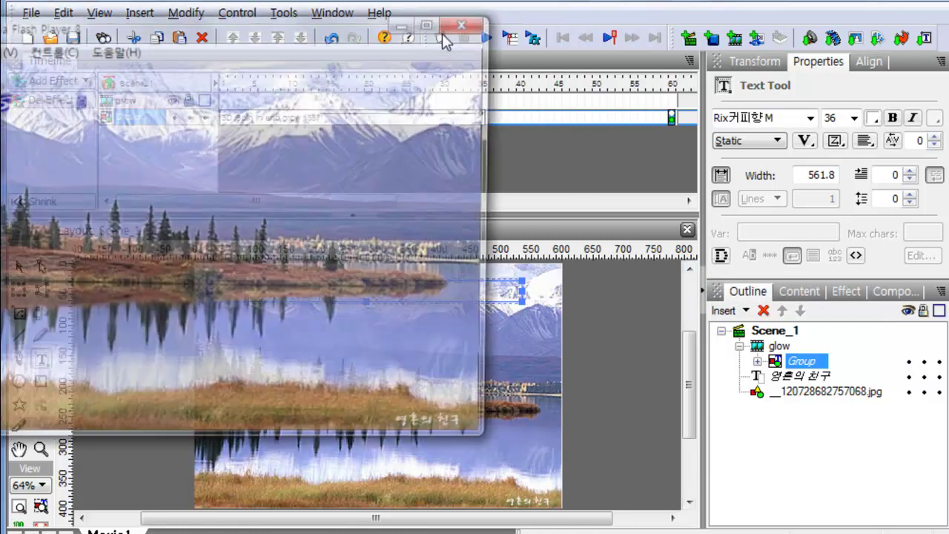
left_click_drag(255, 24, 452, 28)
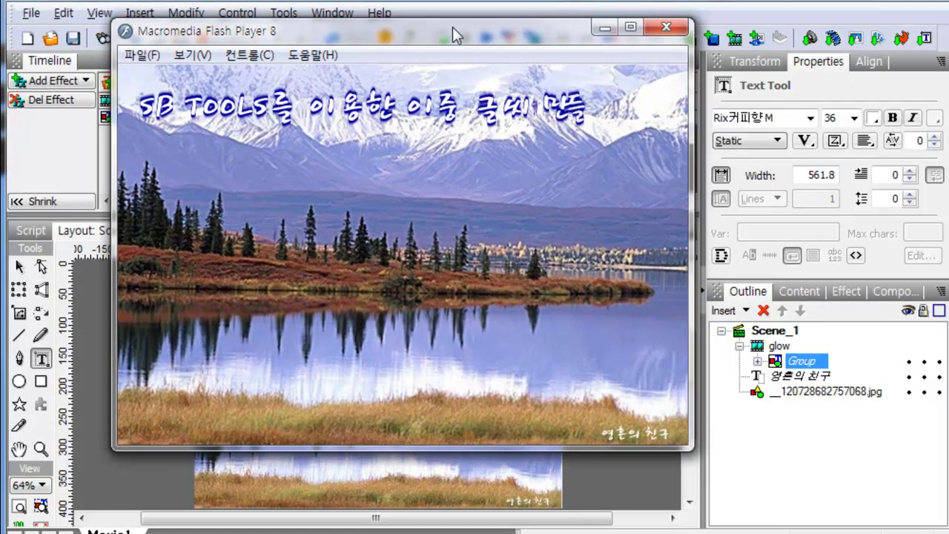